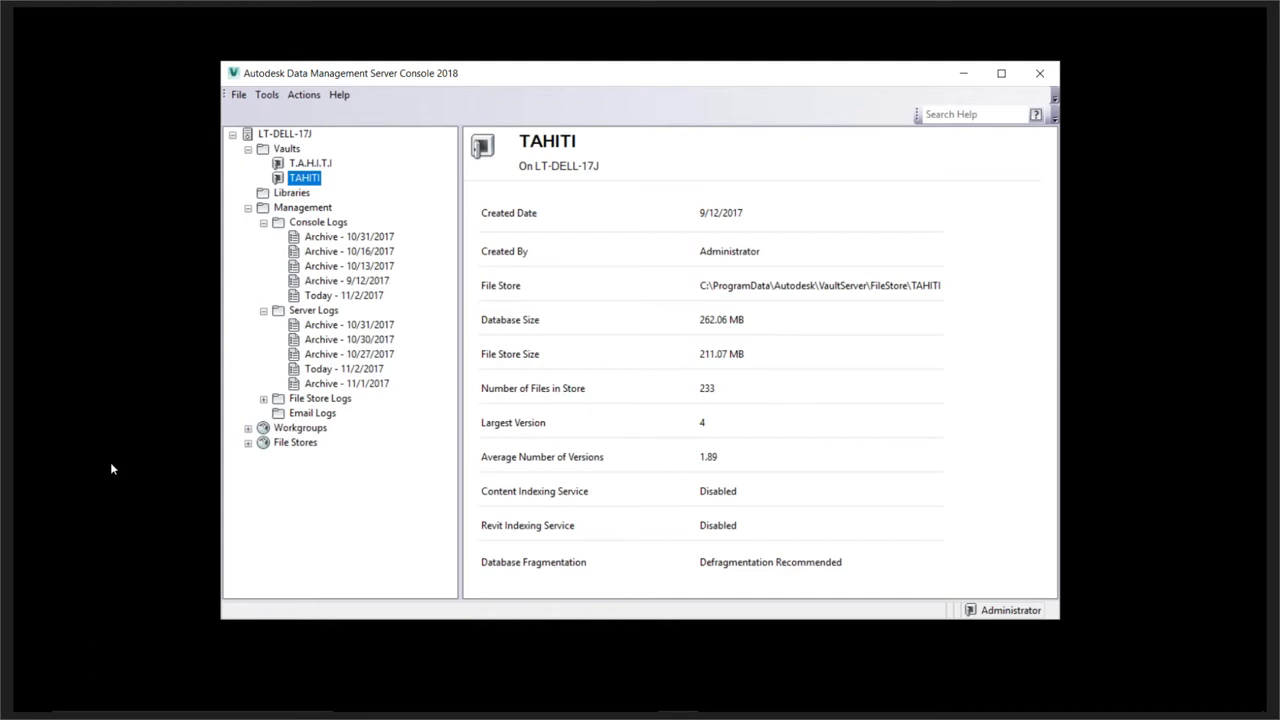
Search Windows for "server" to locate the Autodesk Data Management Server Console, then dismiss the search
mouse_move(92, 712)
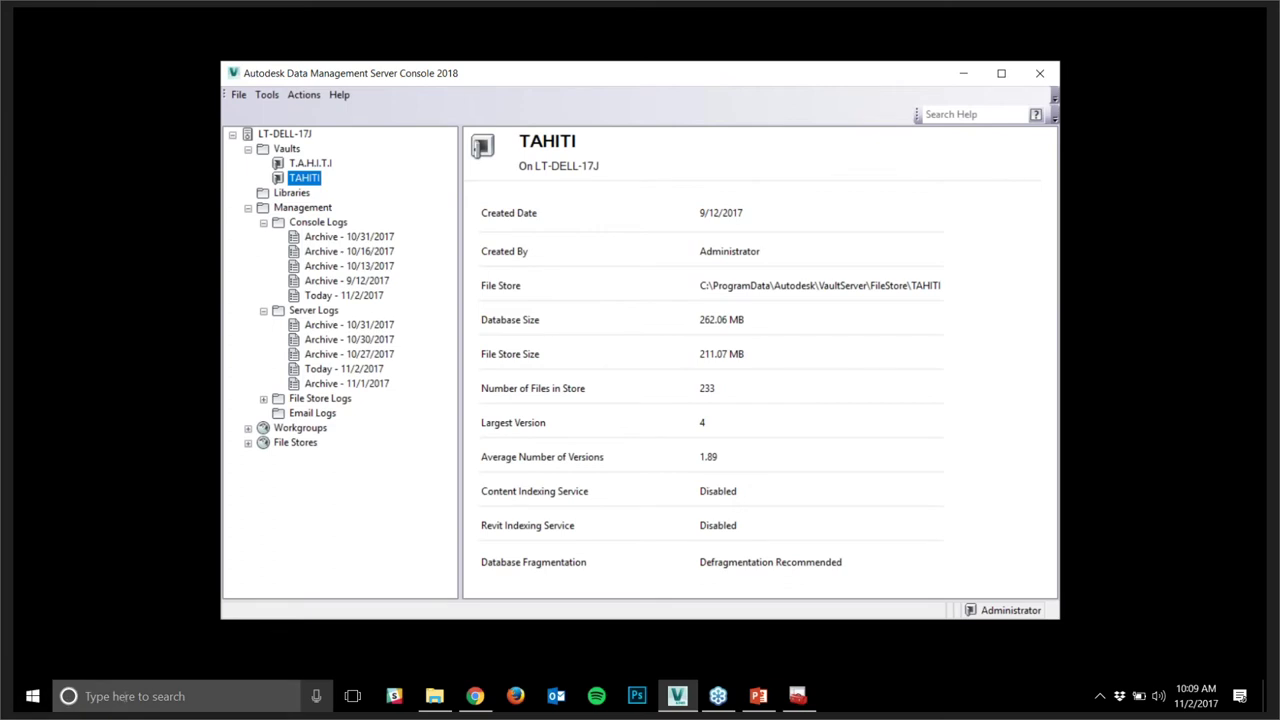
left_click(160, 696)
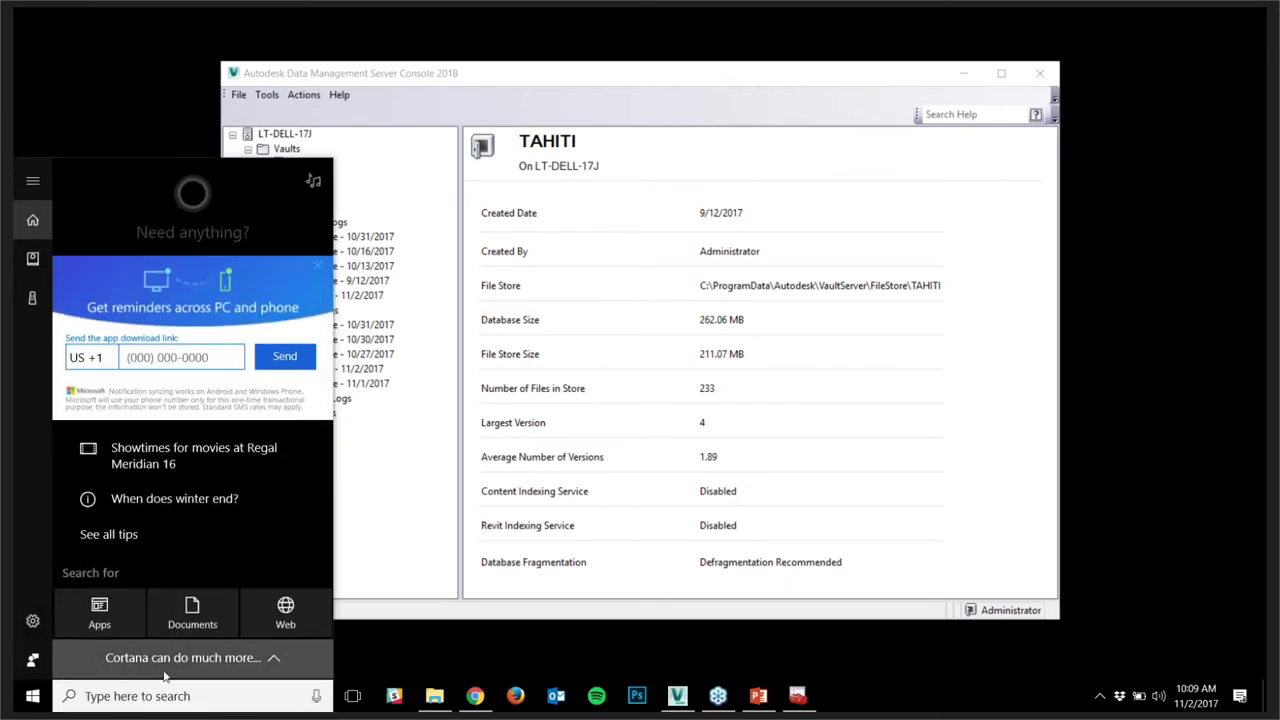
type("server")
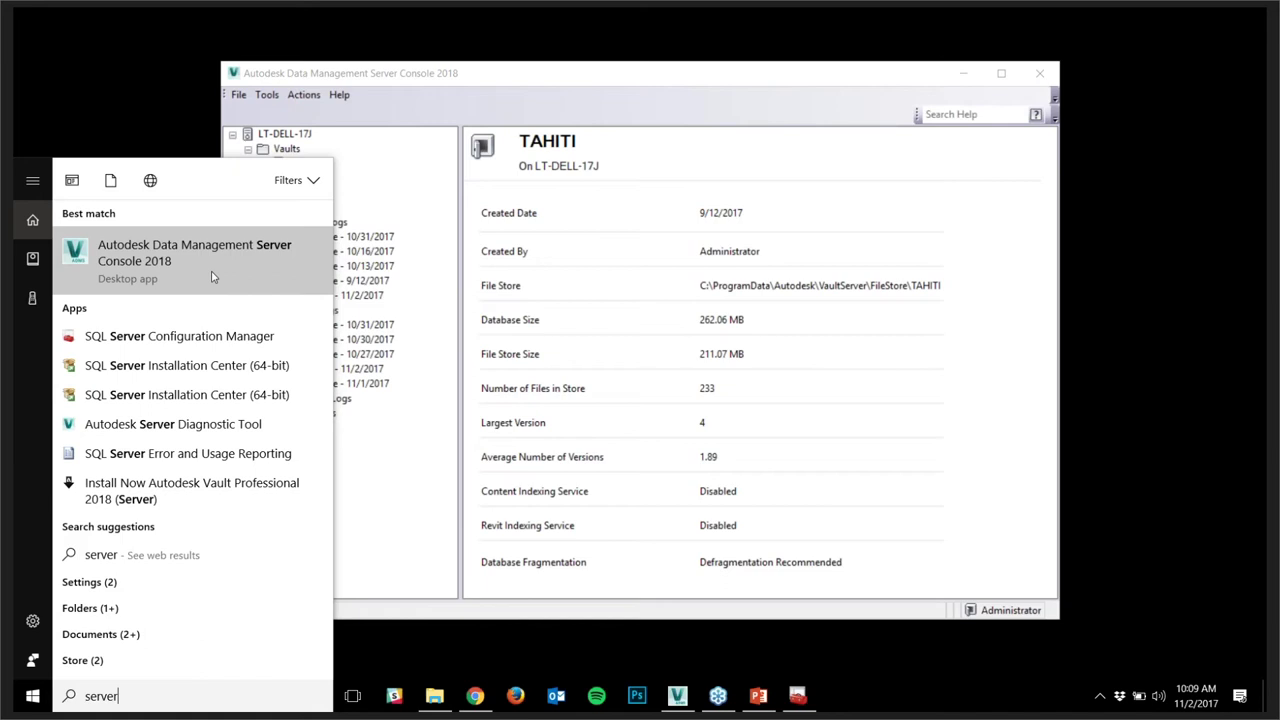
left_click(477, 88)
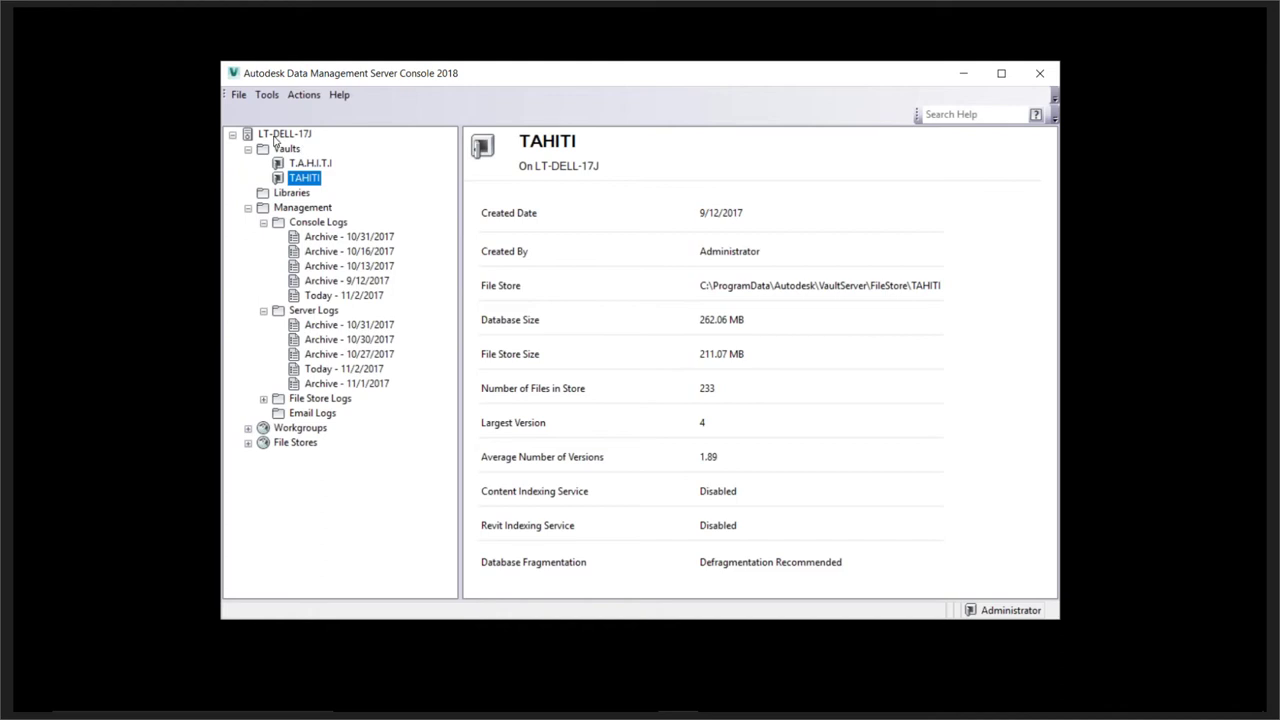
Review the LT-DELL-17J server summary, then the T.A.H.I.T.I vault's details and its available maintenance commands
left_click(275, 136)
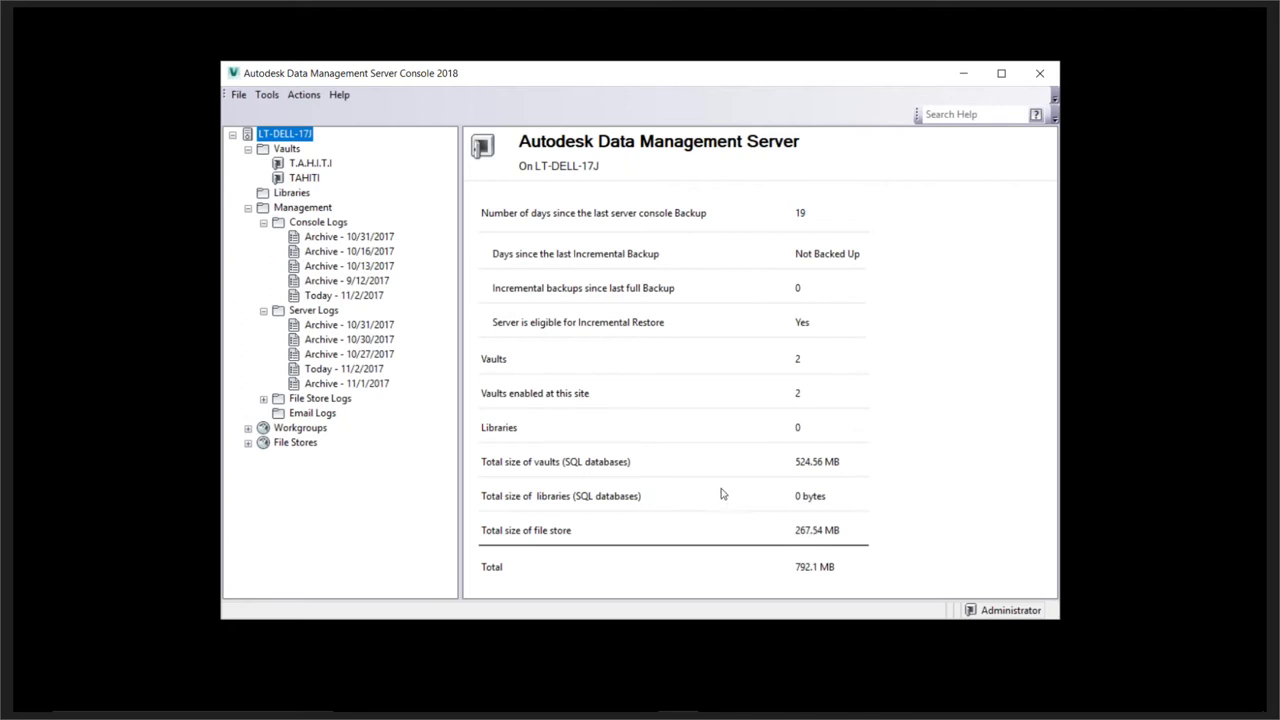
left_click(319, 164)
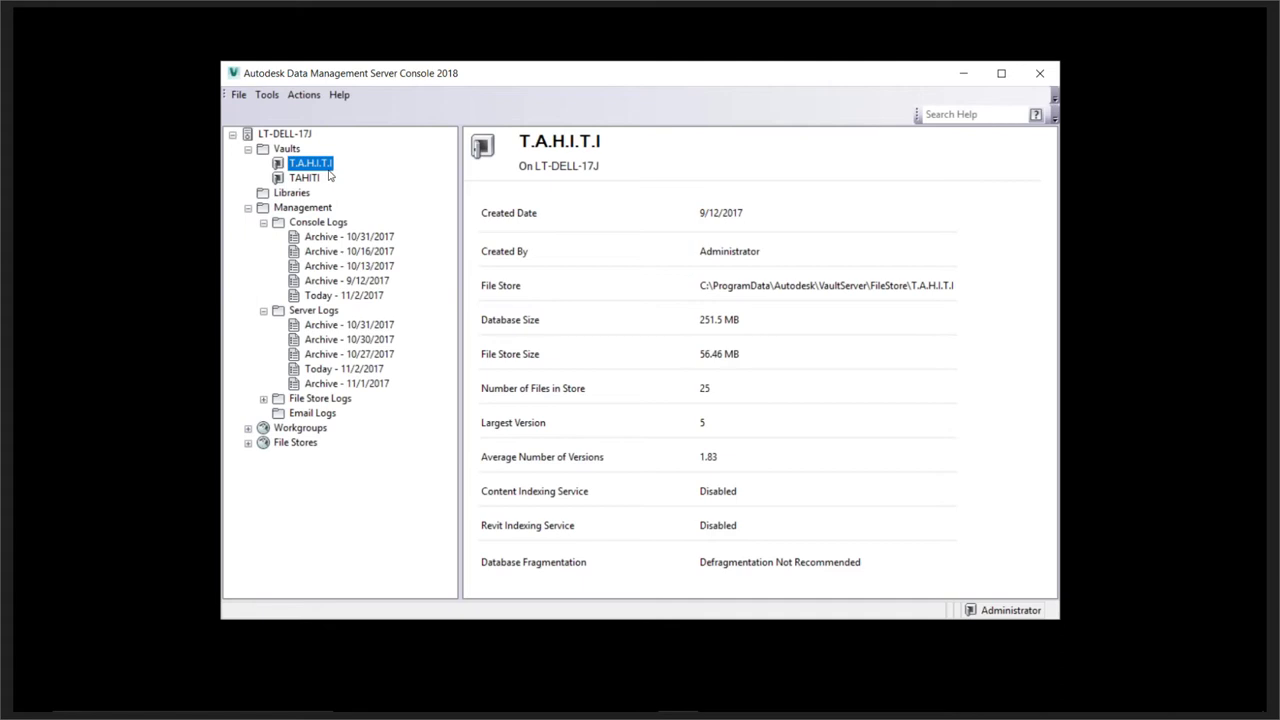
right_click(327, 166)
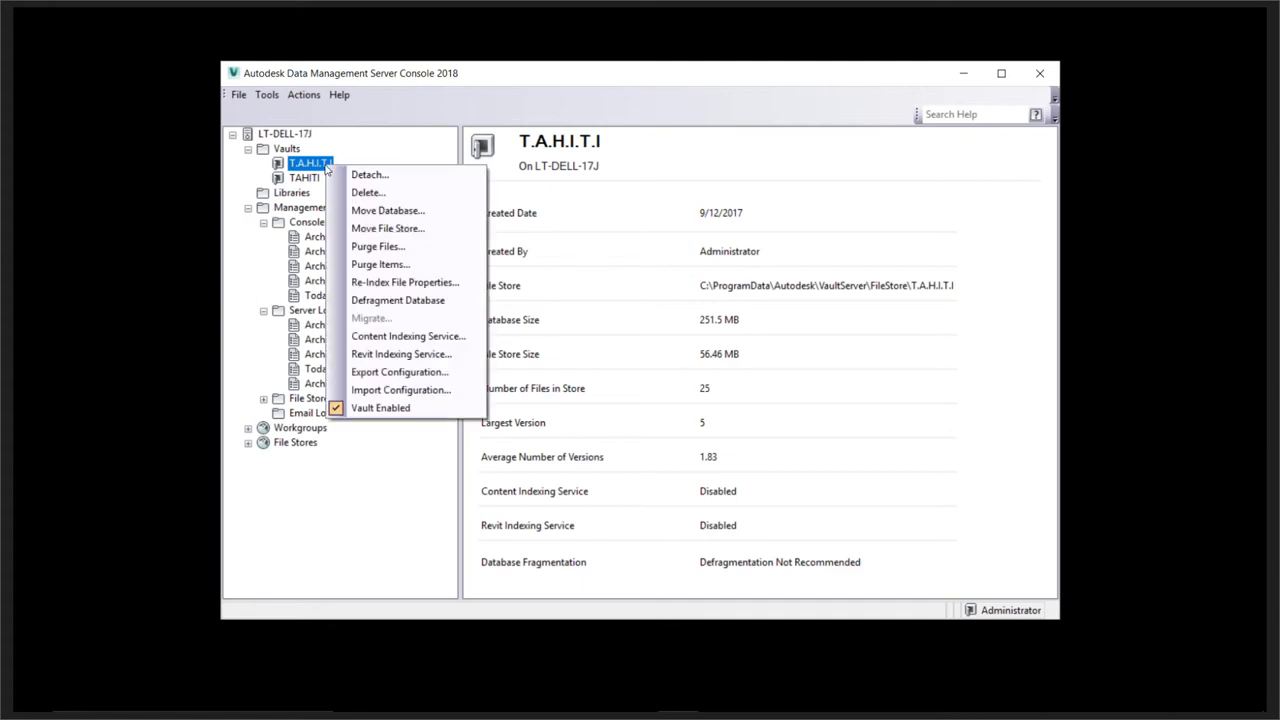
key("Escape")
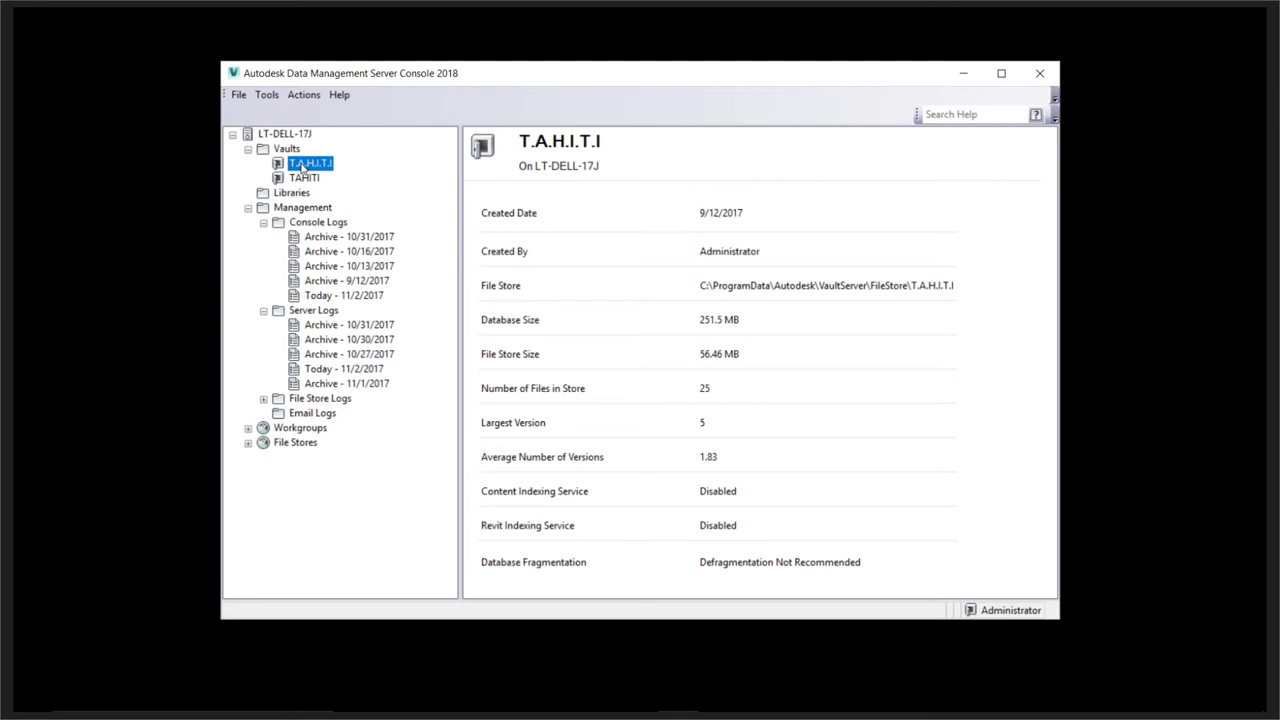
right_click(303, 167)
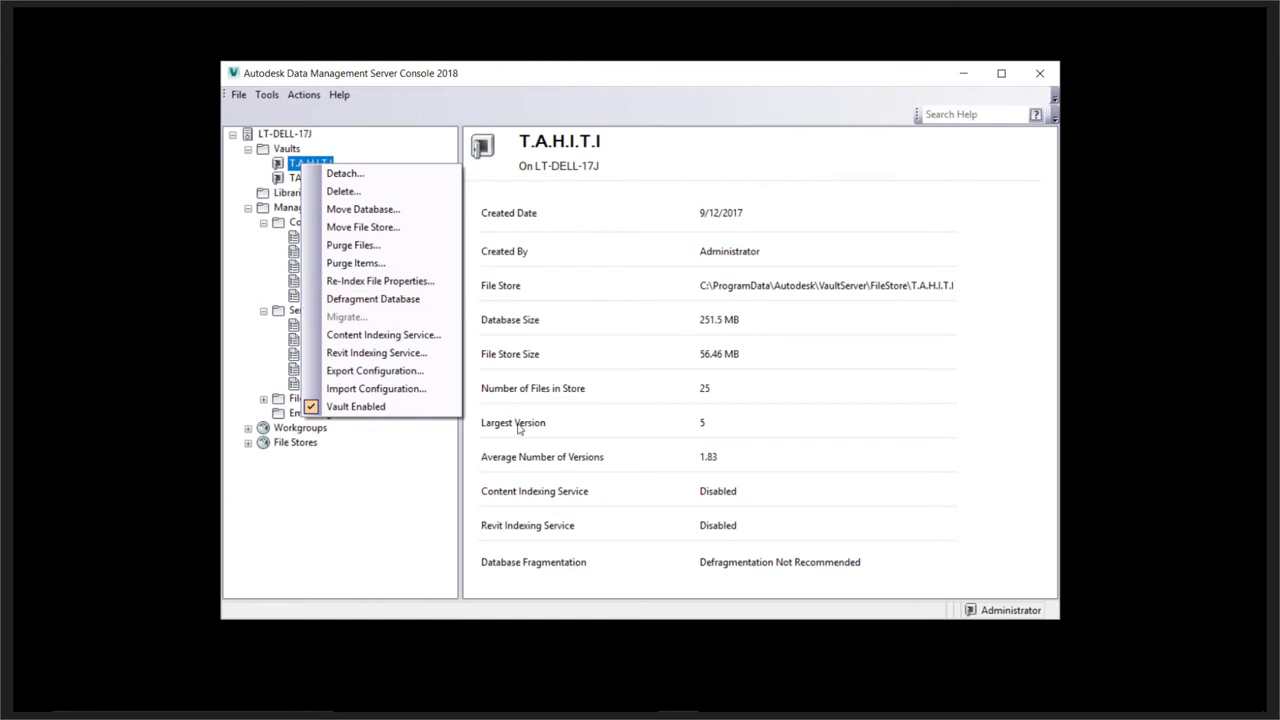
left_click(575, 567)
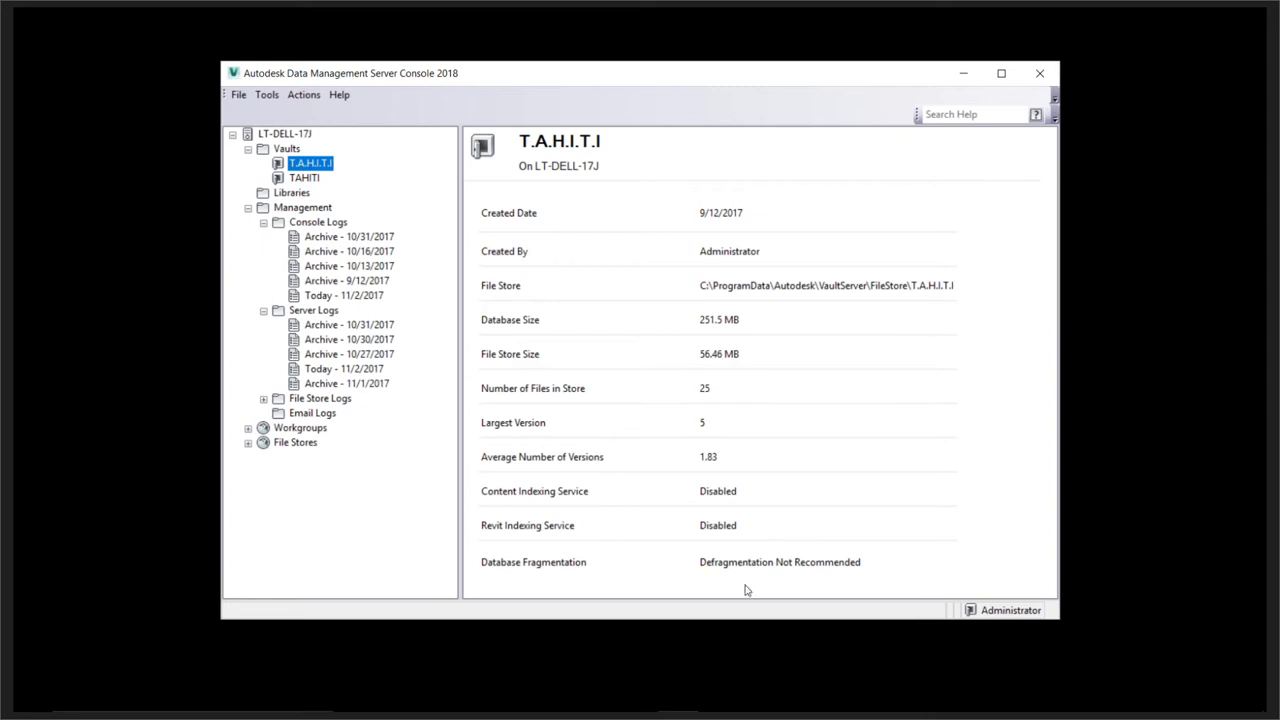
Compare the database fragmentation status of the TAHITI and T.A.H.I.T.I vaults and locate the Defragment Database command
left_click(306, 179)
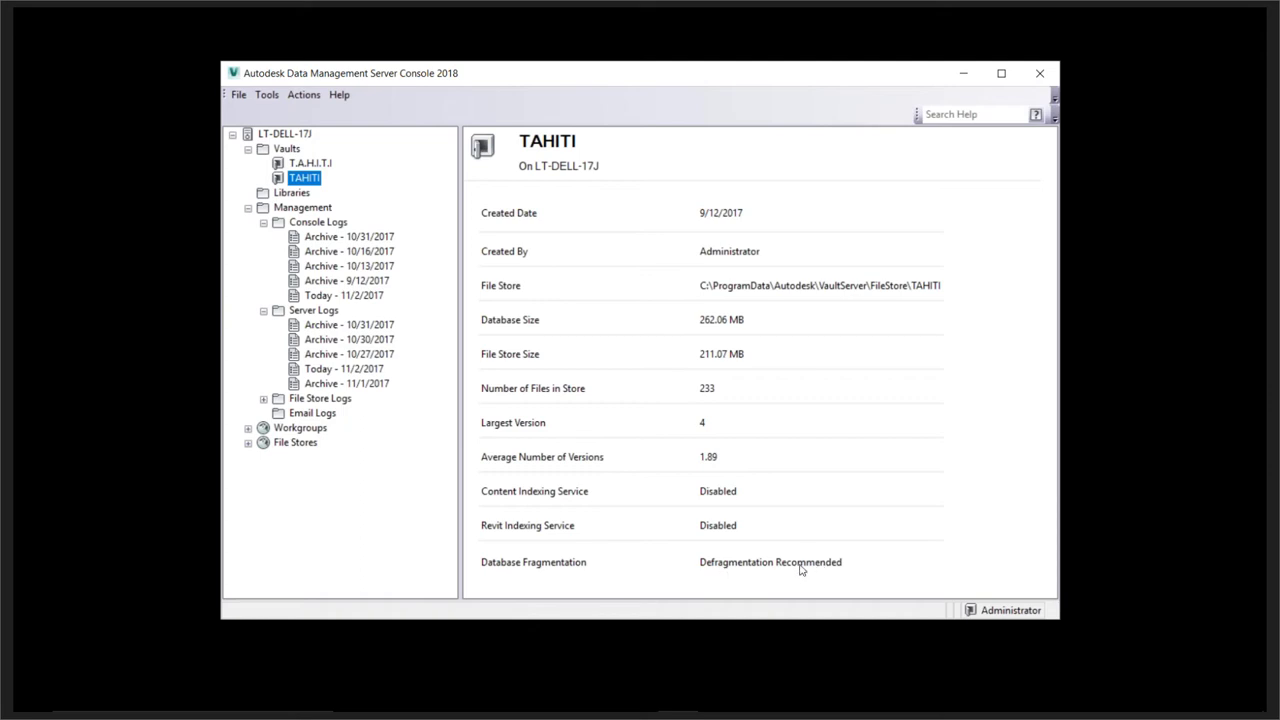
left_click(311, 164)
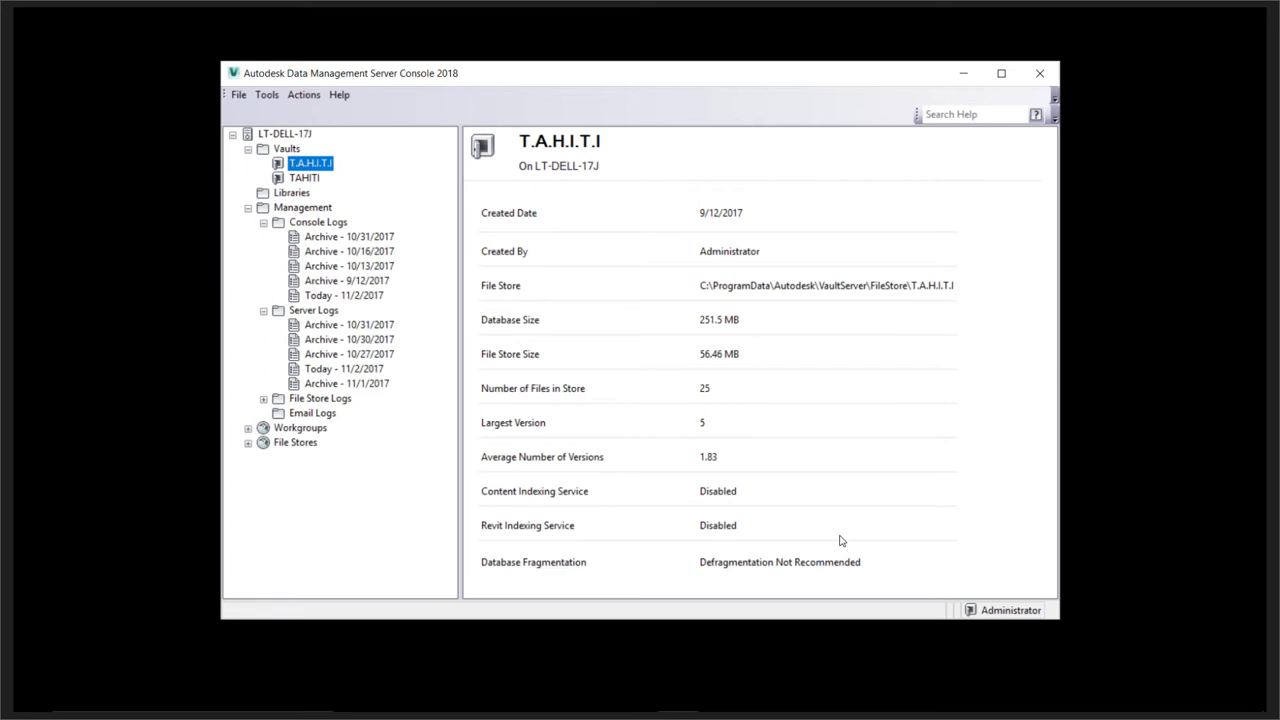
right_click(330, 166)
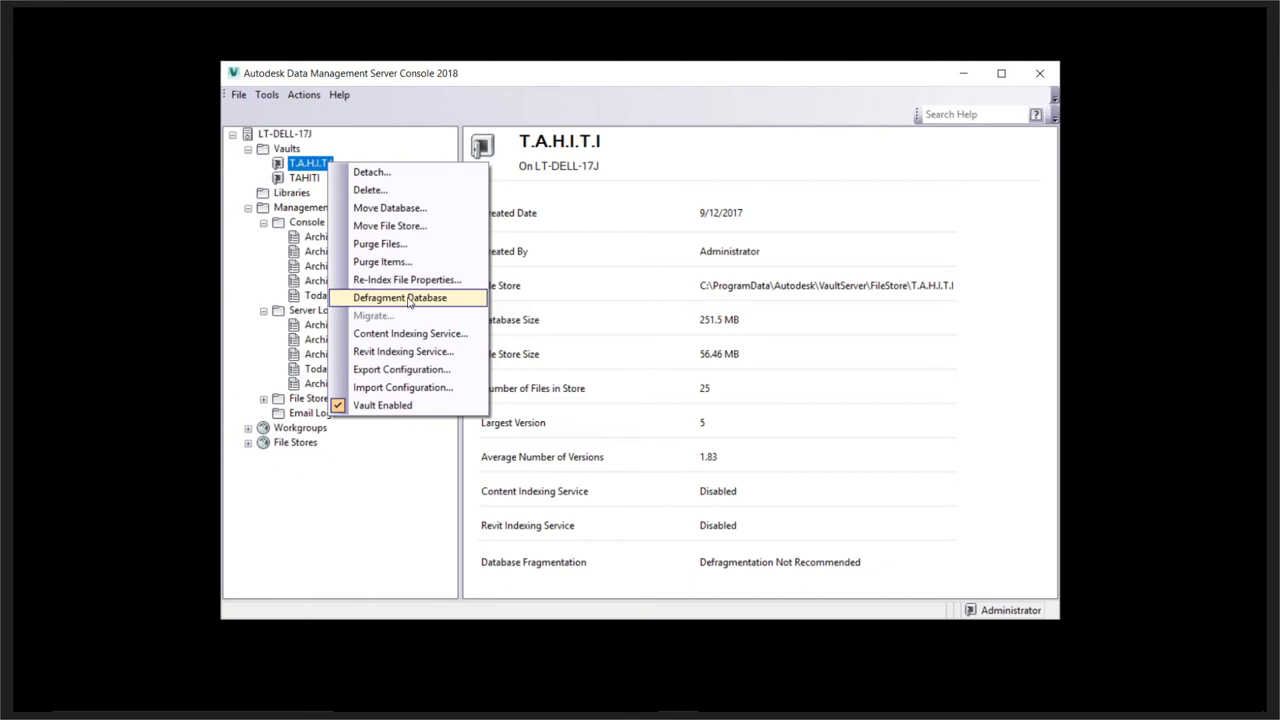
left_click(429, 143)
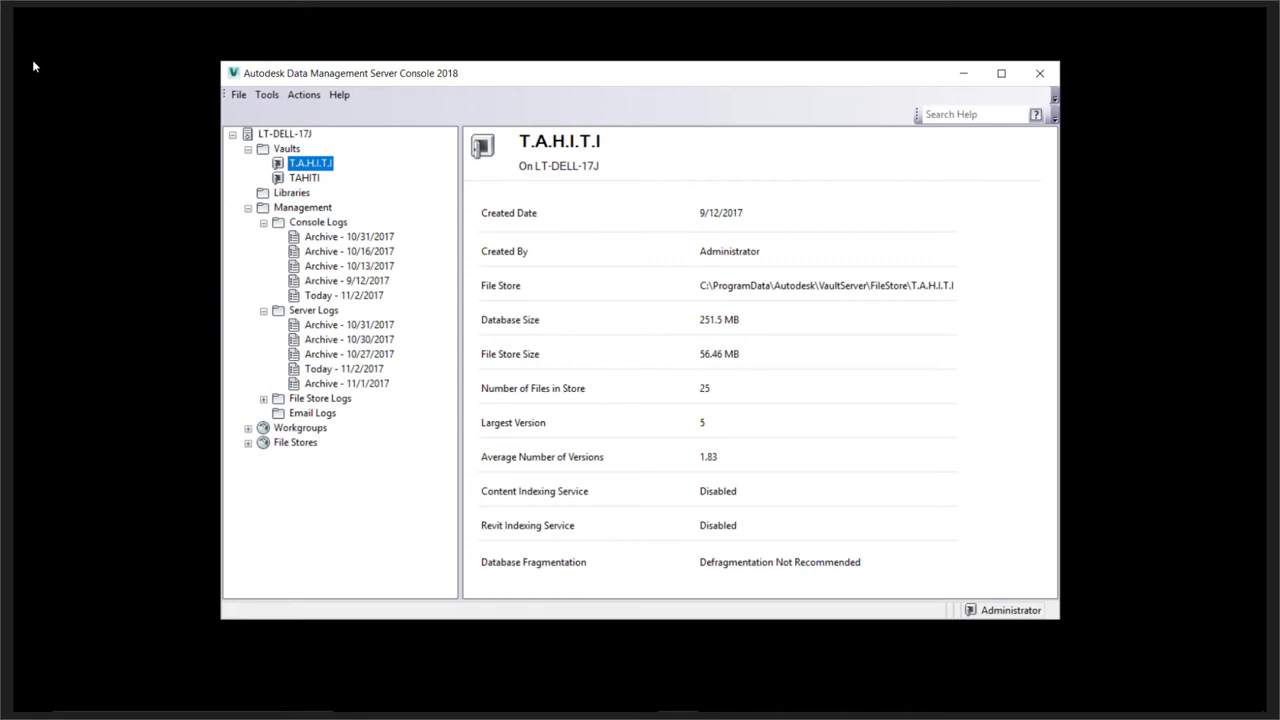
Inspect the full and incremental backup settings in the Backup and Restore Wizard, then close it without running a backup
left_click(272, 100)
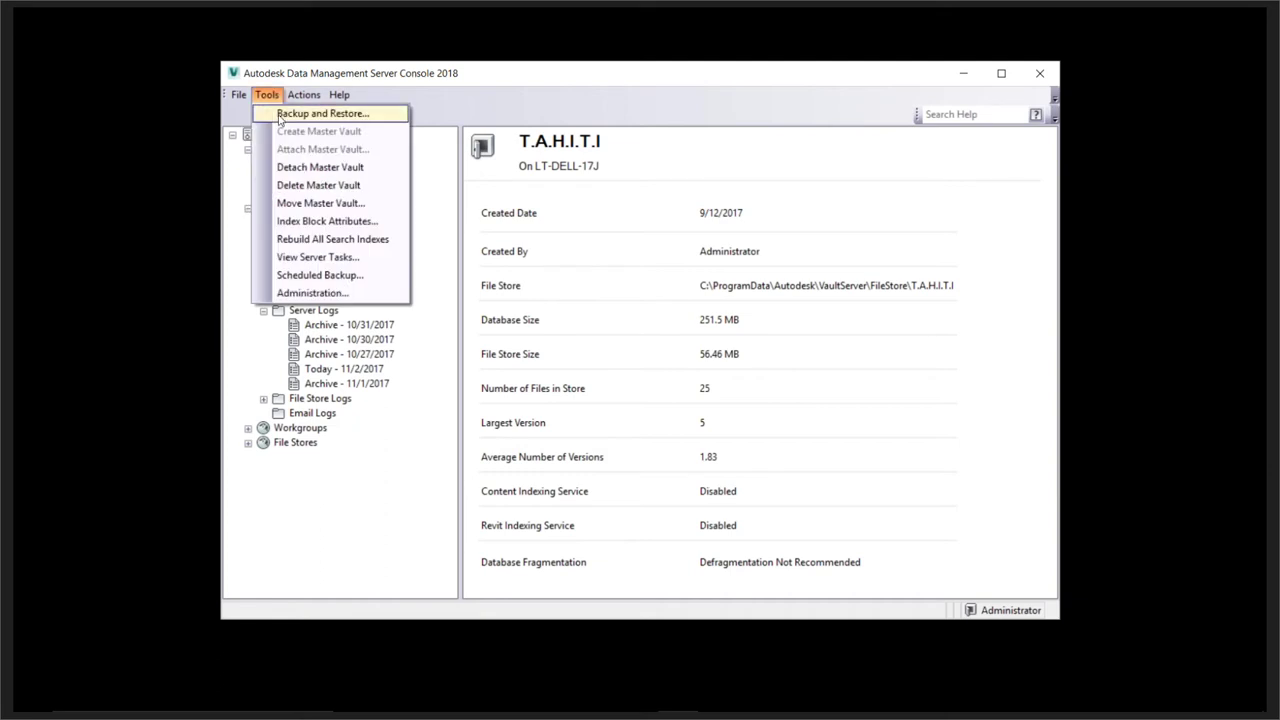
left_click(300, 114)
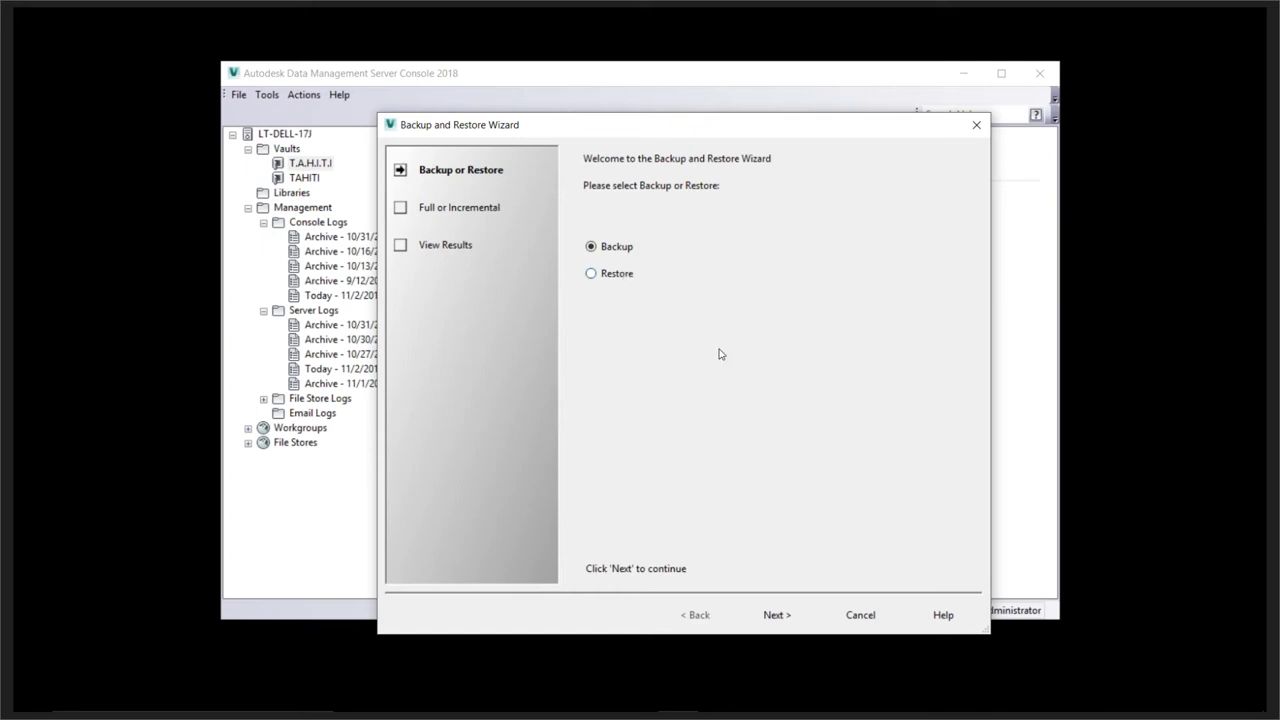
left_click(782, 623)
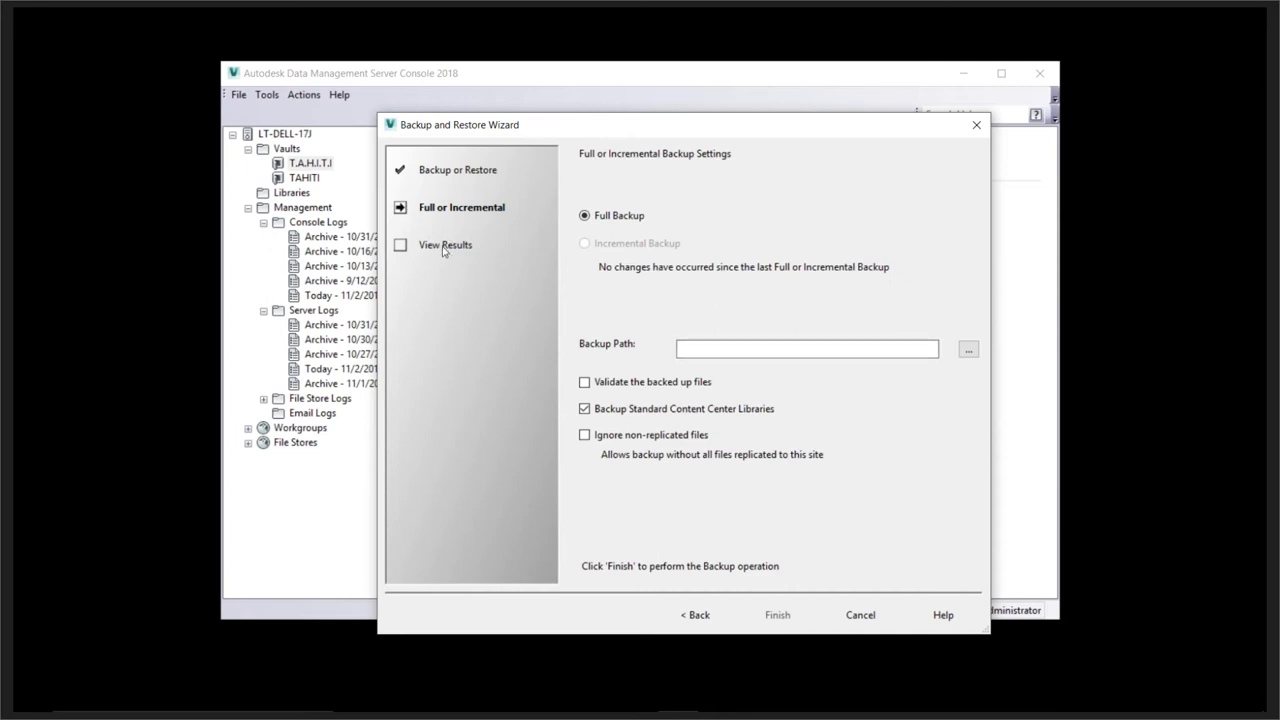
left_click(977, 125)
Examine the backup progress entries in the 10/13/2017 console log archive, then return to the T.A.H.I.T.I vault details
left_click(370, 267)
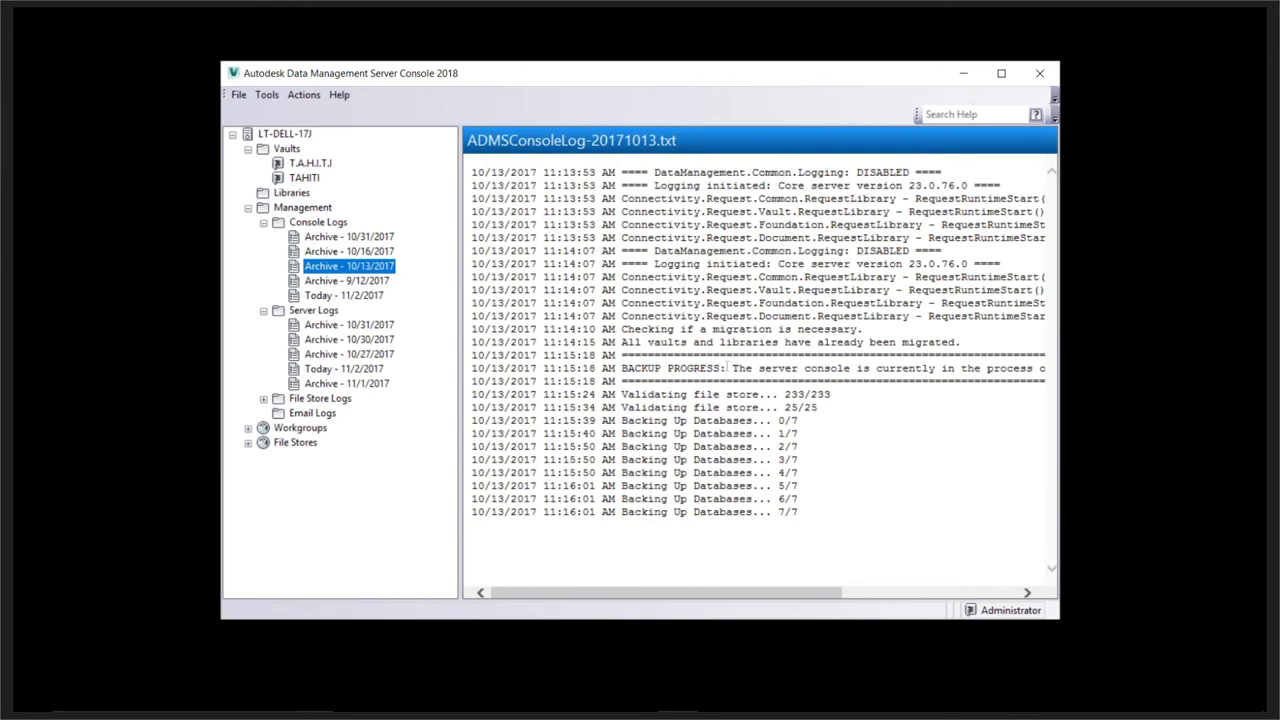
left_click_drag(471, 368, 853, 517)
left_click(853, 517)
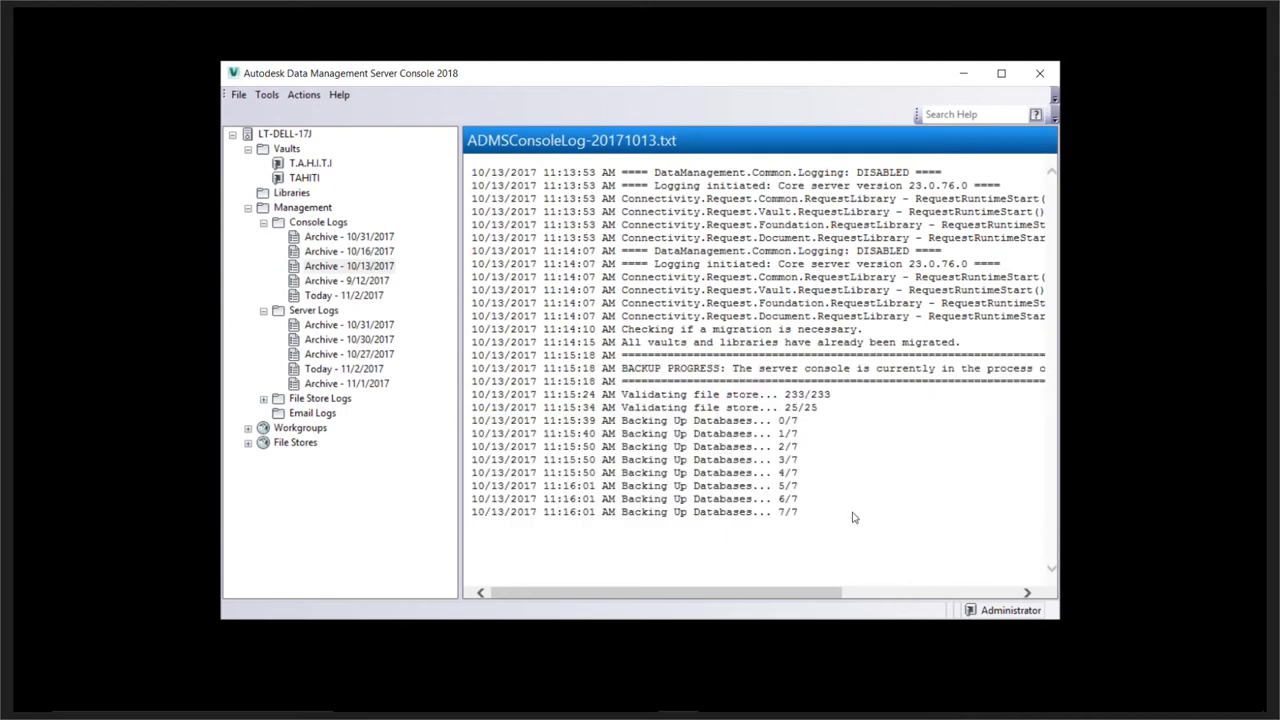
left_click(1236, 268)
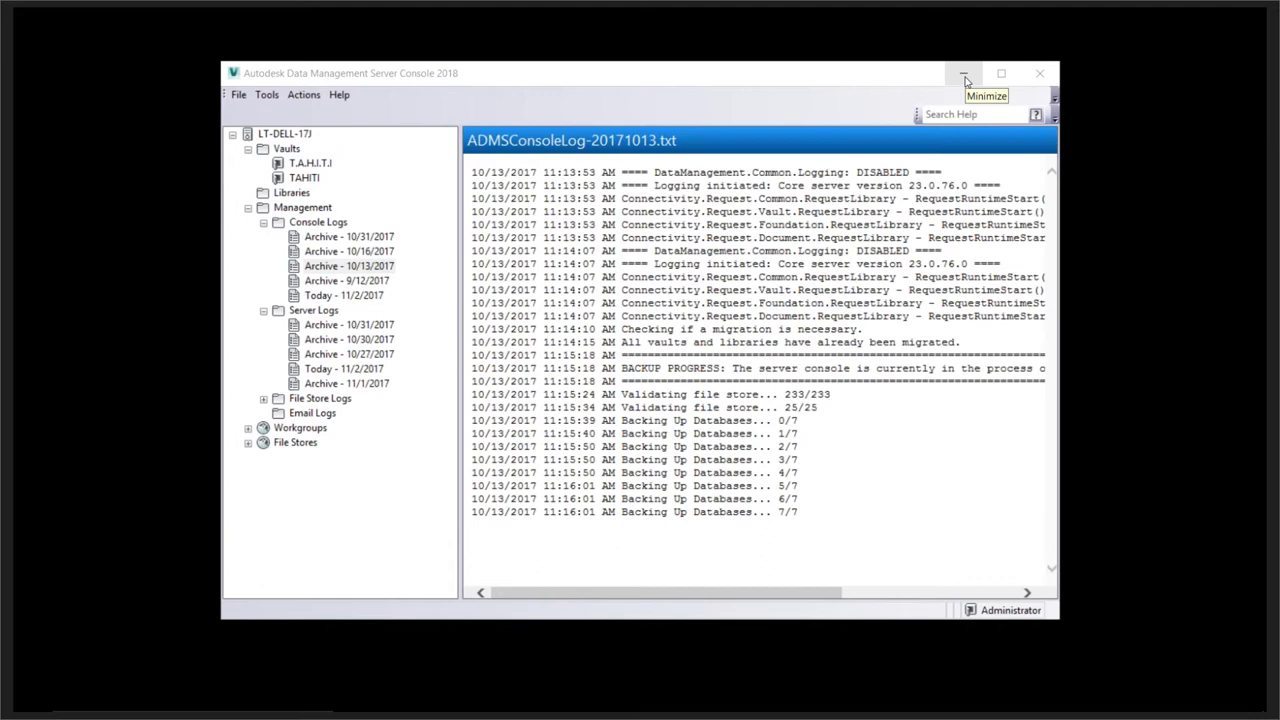
left_click(302, 163)
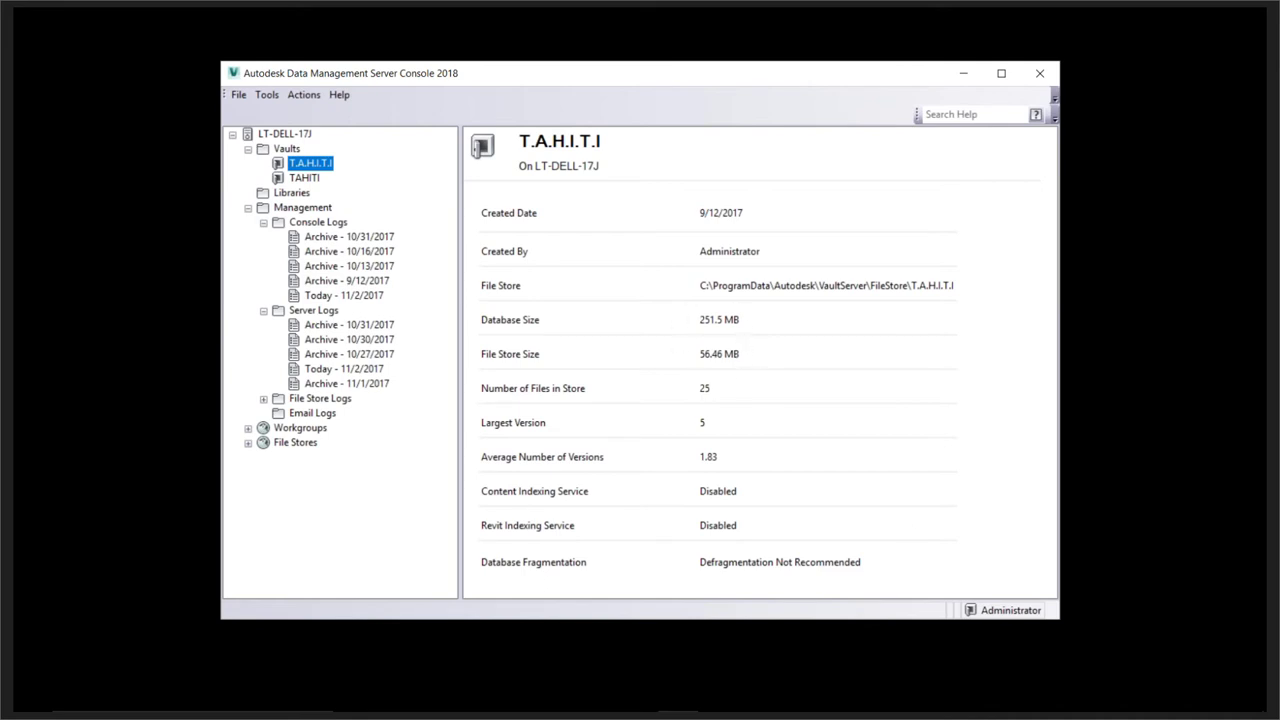
Switch to File Explorer and inspect the contents of the VaultBackup_2017_10_13_11_15_39_AM folder on the Desktop
mouse_move(438, 707)
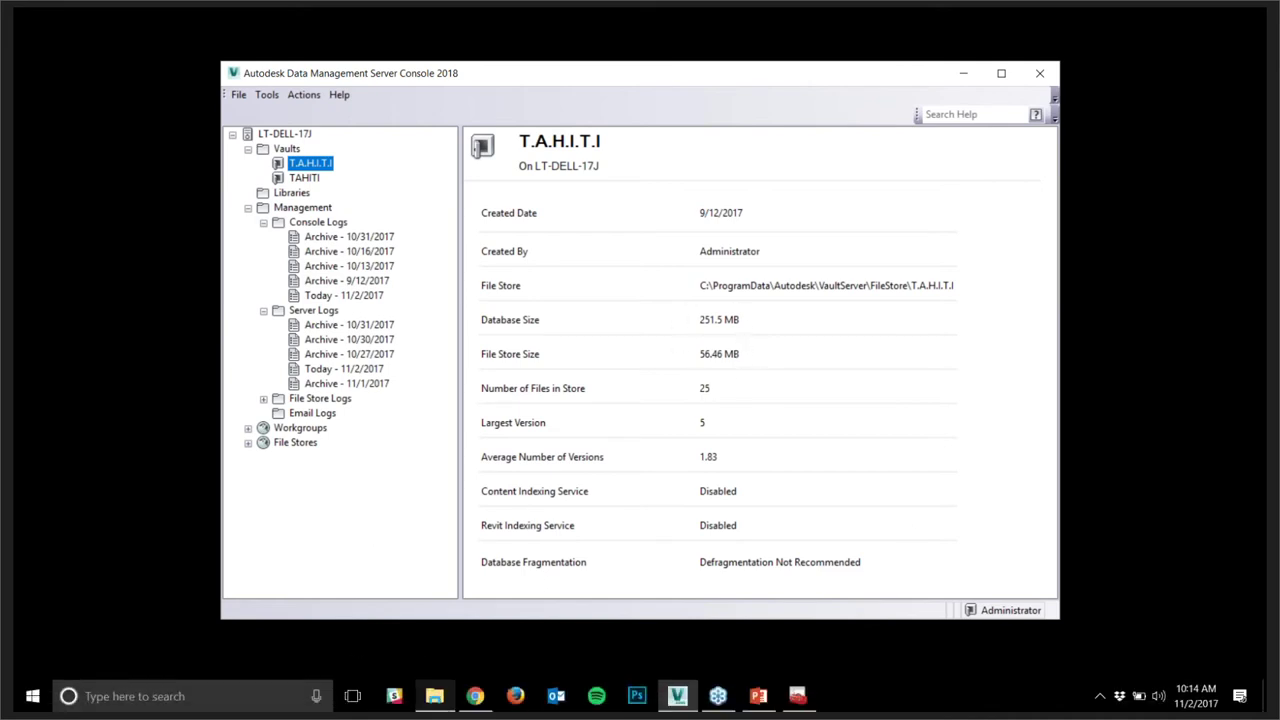
left_click(438, 707)
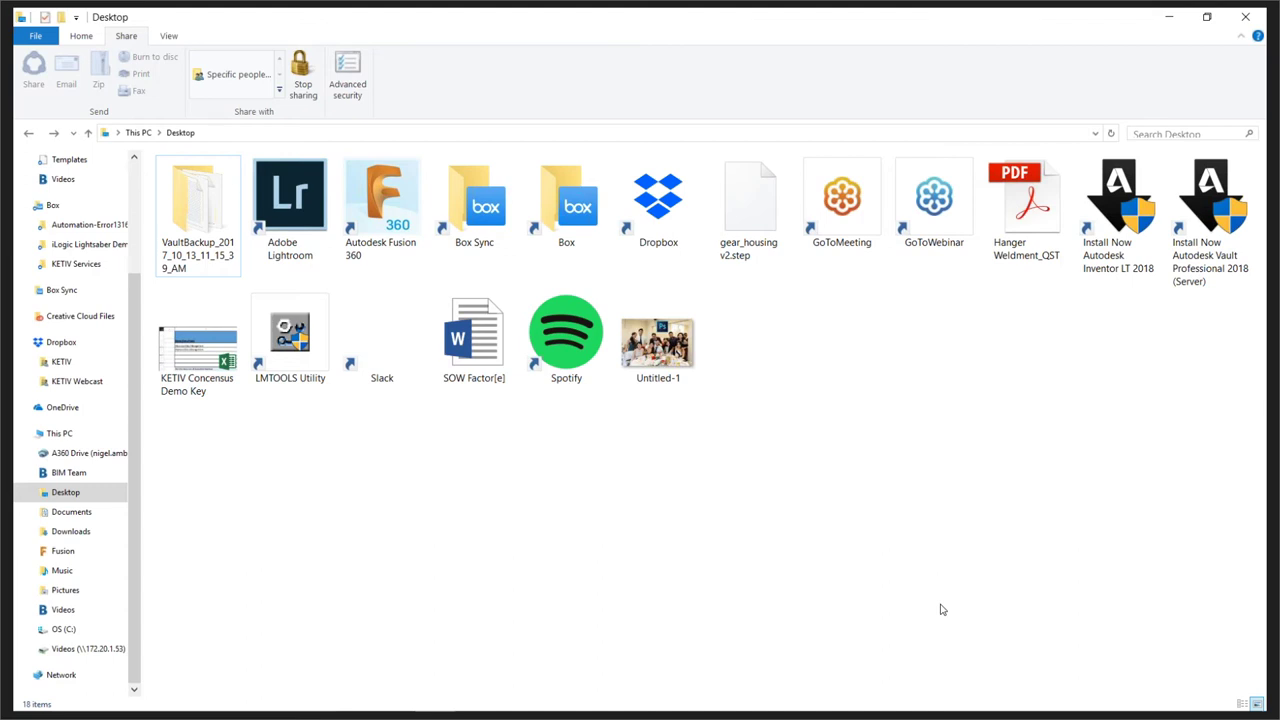
left_click(192, 256)
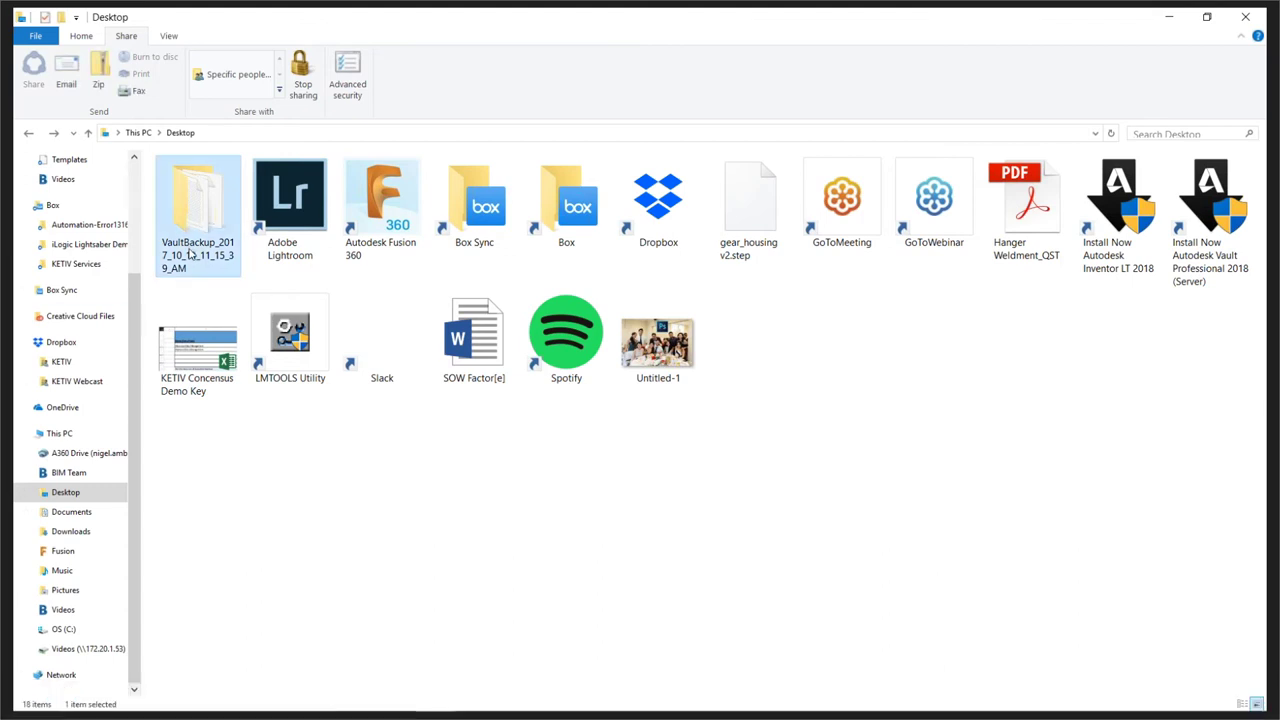
double_click(192, 256)
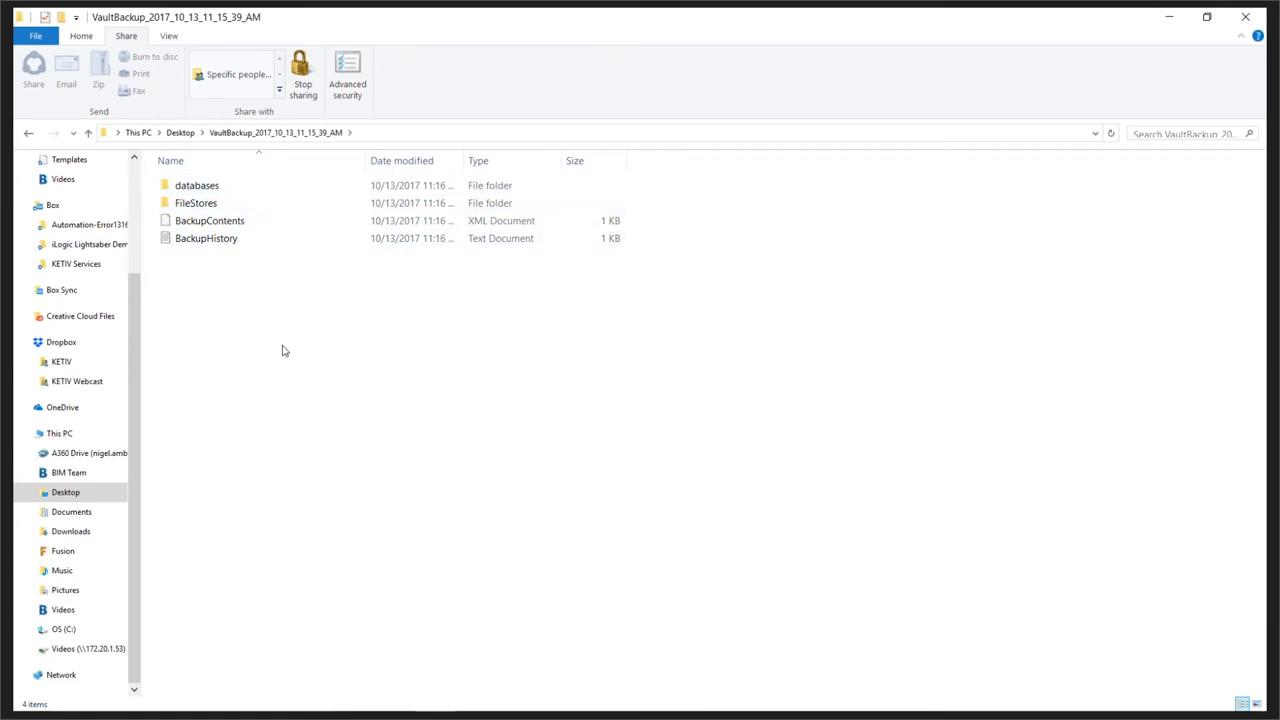
key("alt+Left")
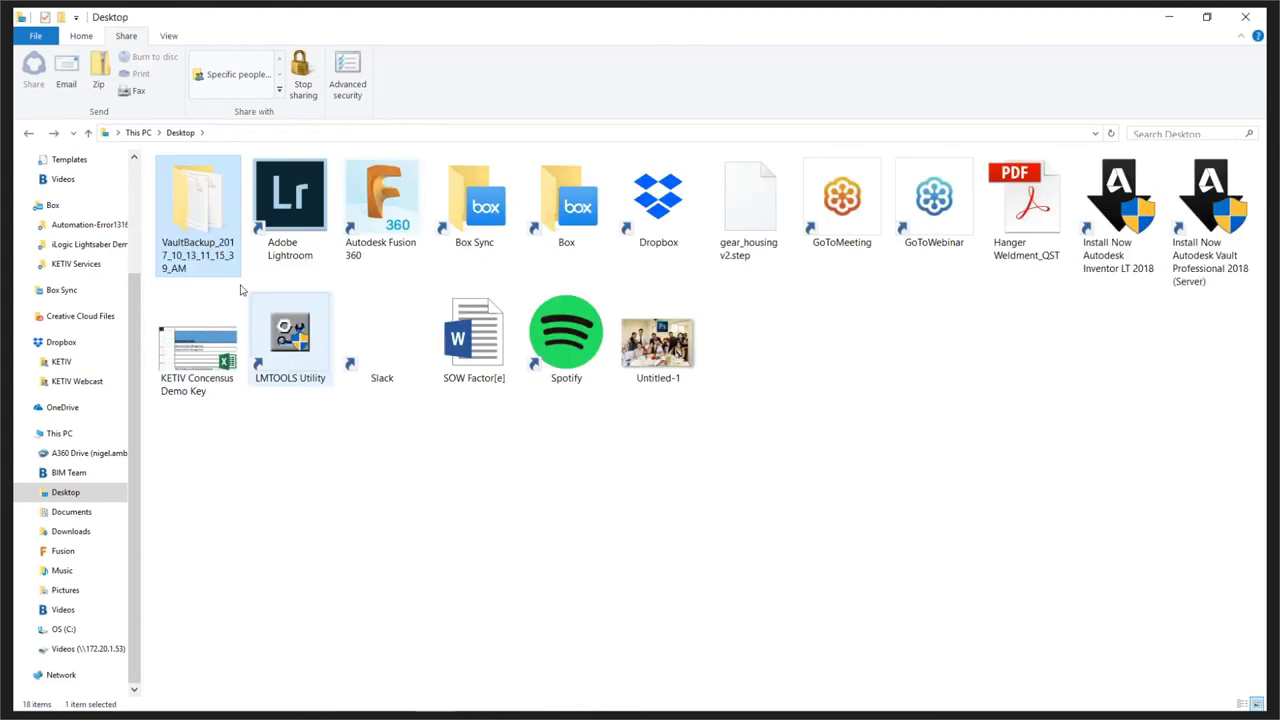
Check the size in the VaultBackup folder's properties, then return to the server console
right_click(217, 232)
left_click(278, 666)
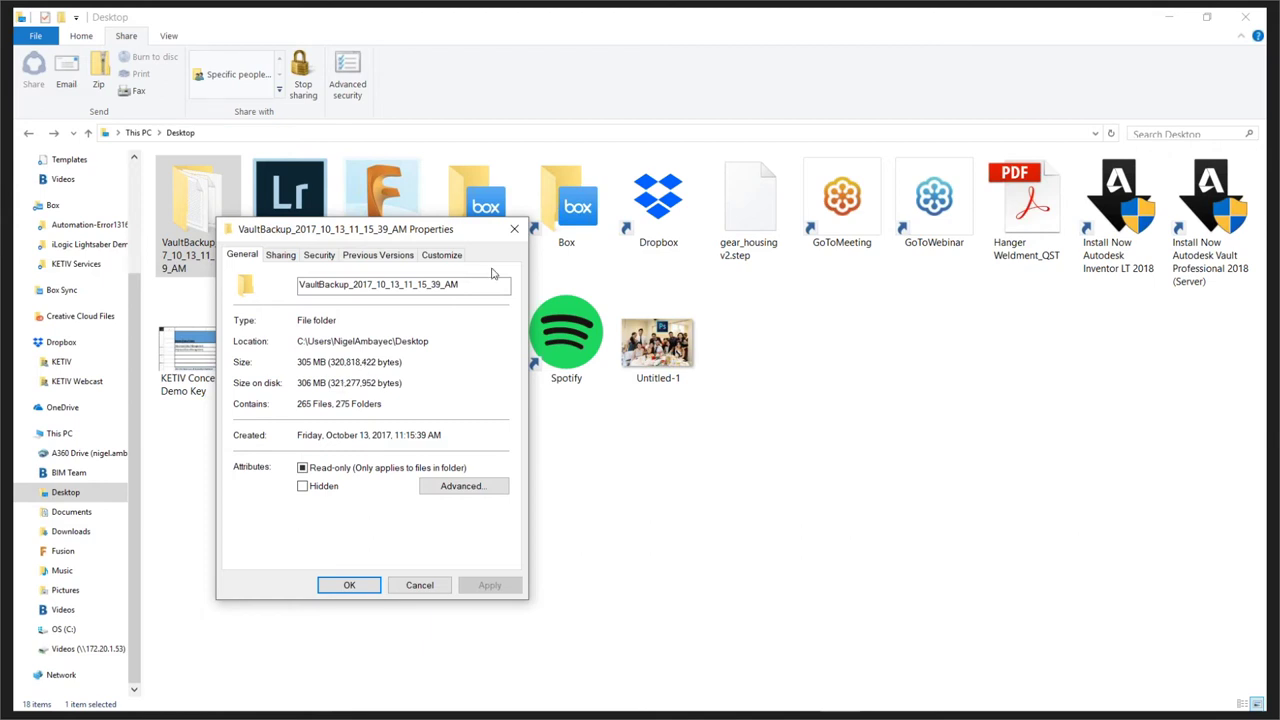
left_click(514, 229)
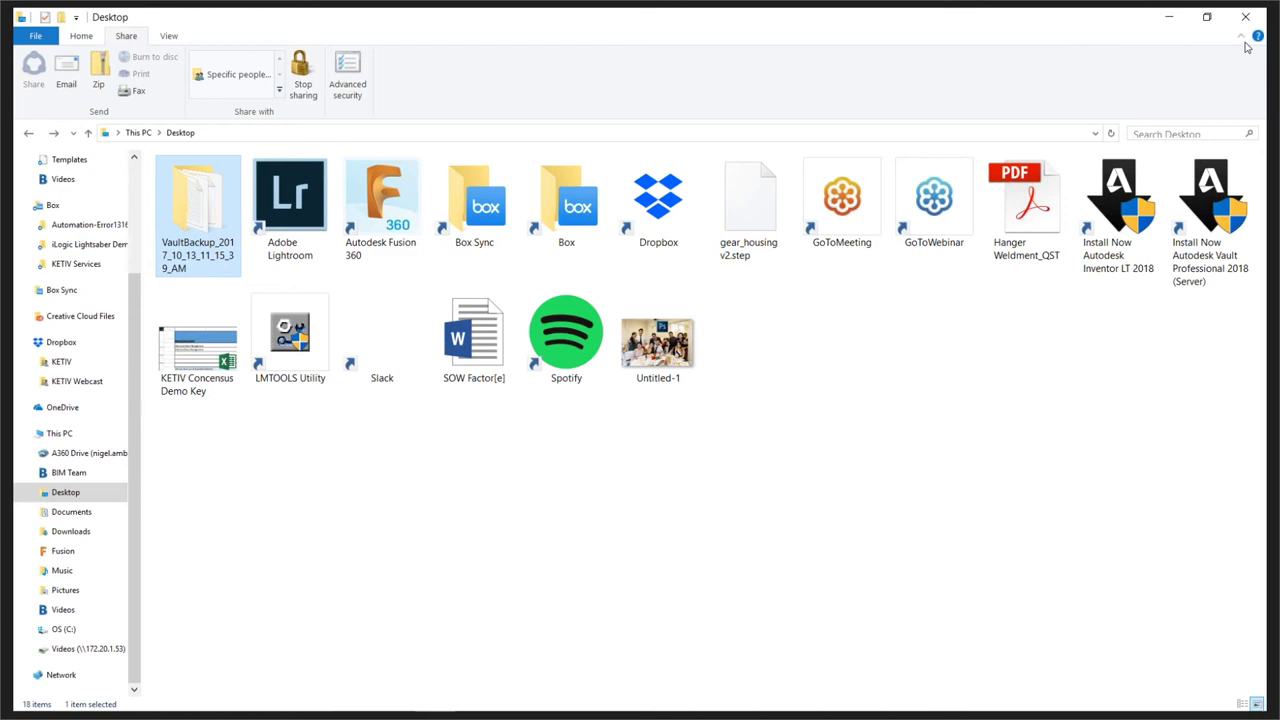
left_click(1169, 23)
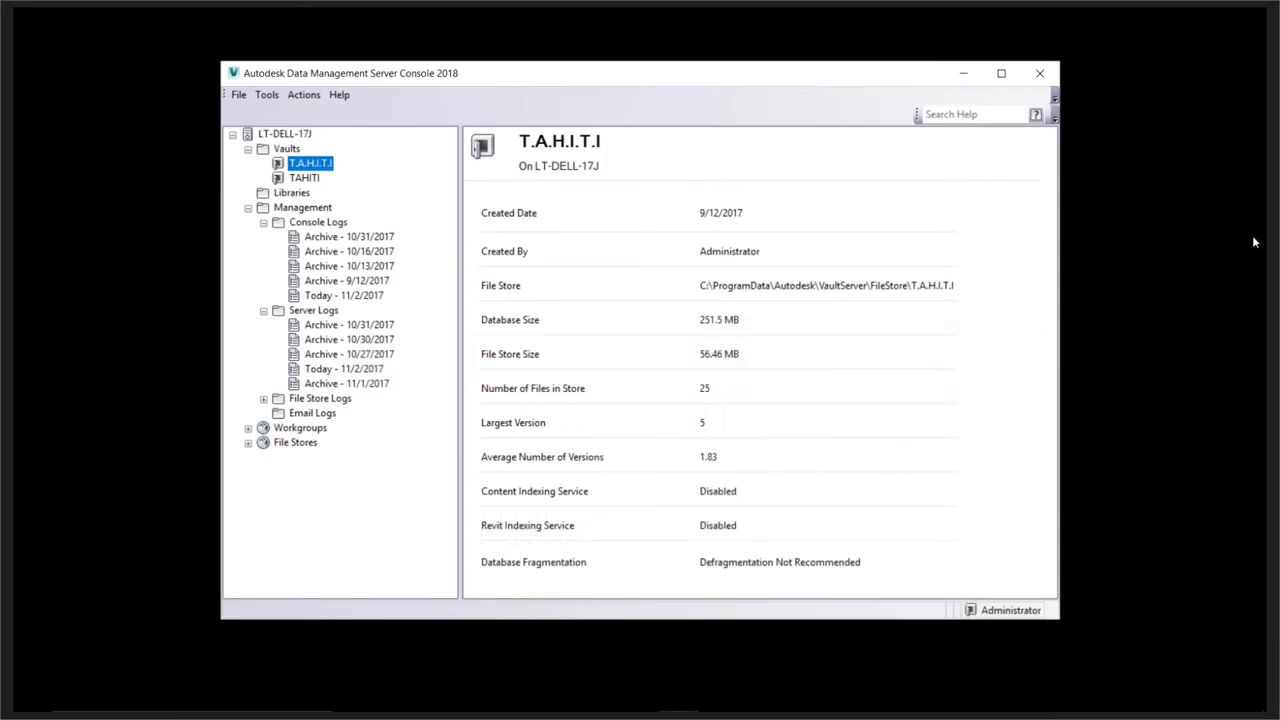
left_click(1256, 253)
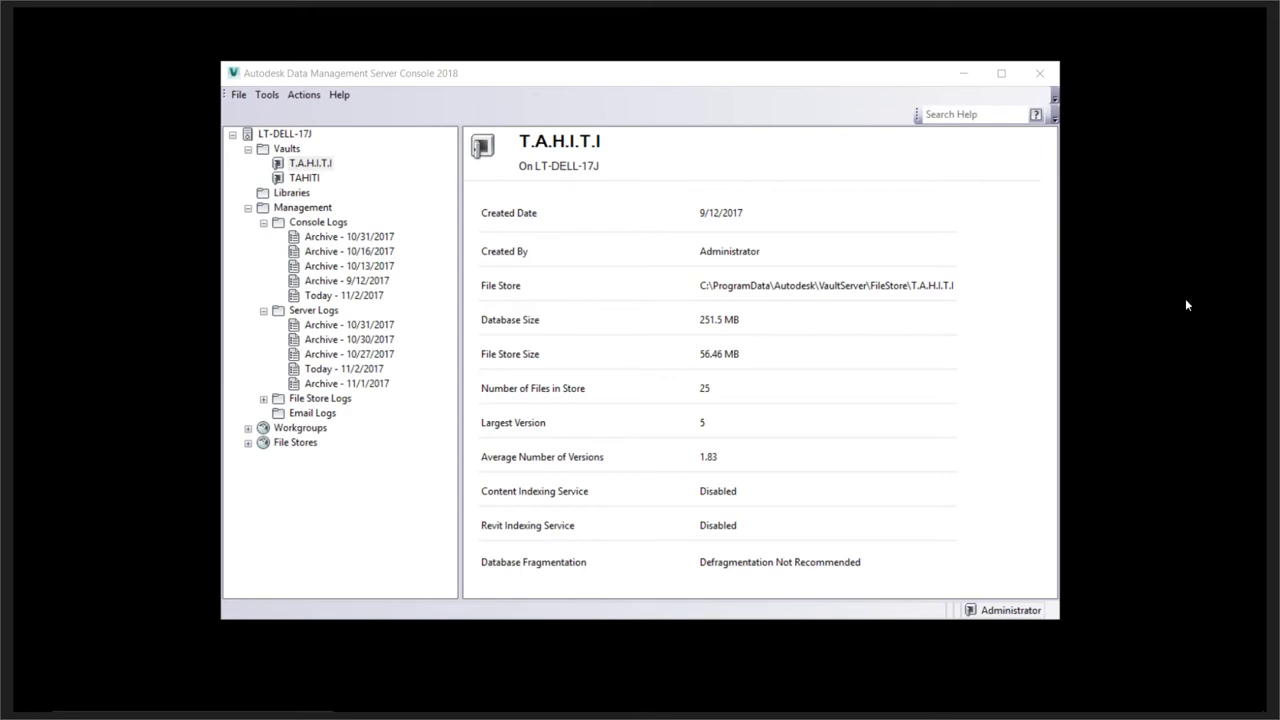
Switch to PowerPoint and present the General Upgrade Checklist slide, revealing points through the server requirements item
mouse_move(597, 708)
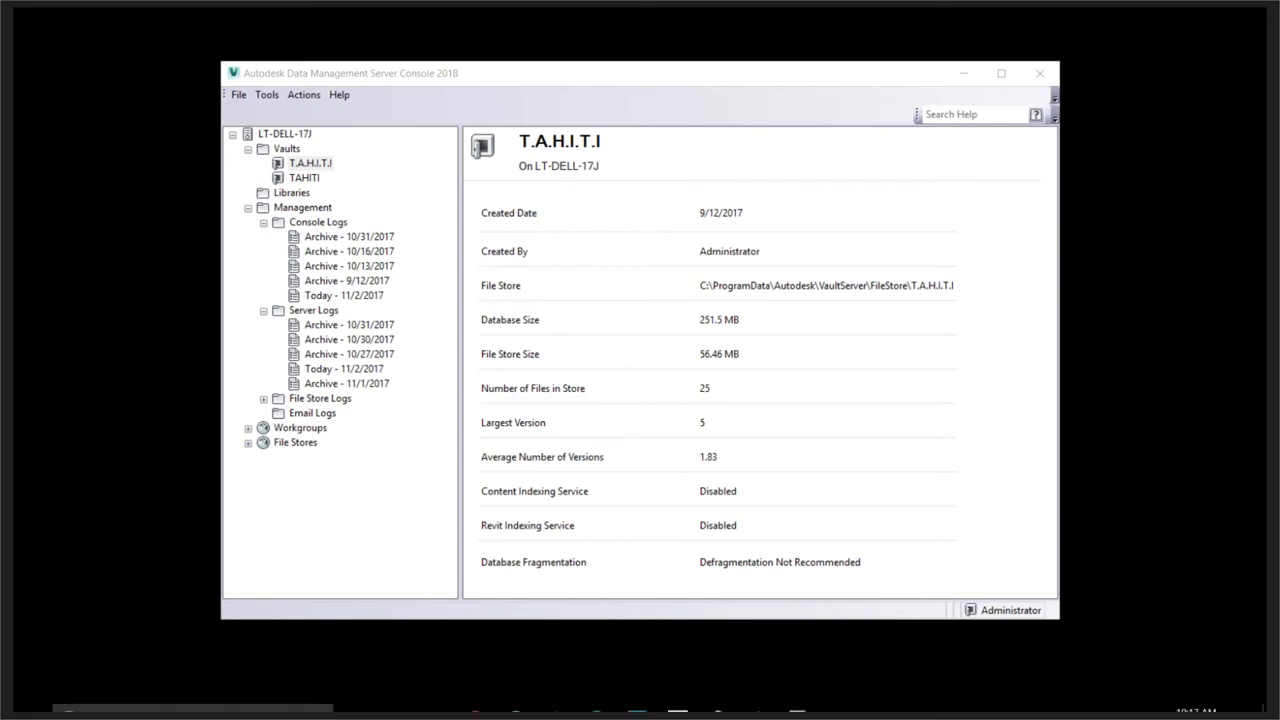
left_click(758, 695)
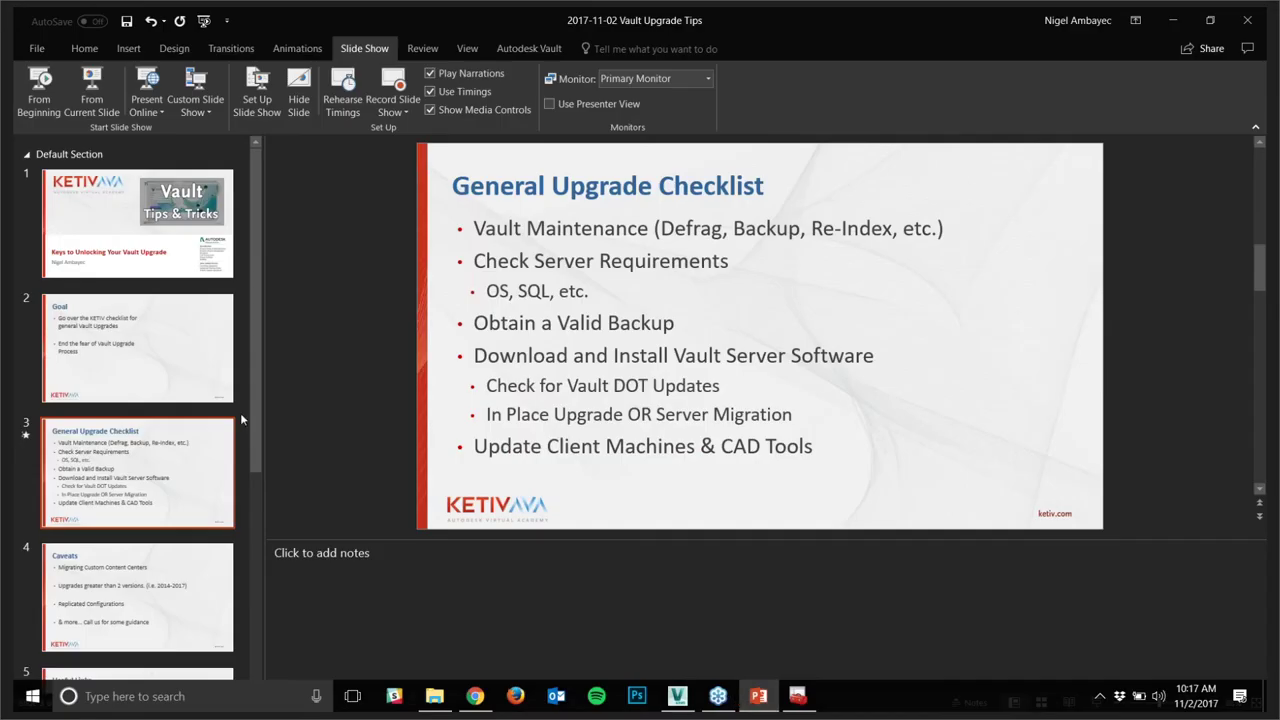
left_click(84, 90)
left_click(862, 124)
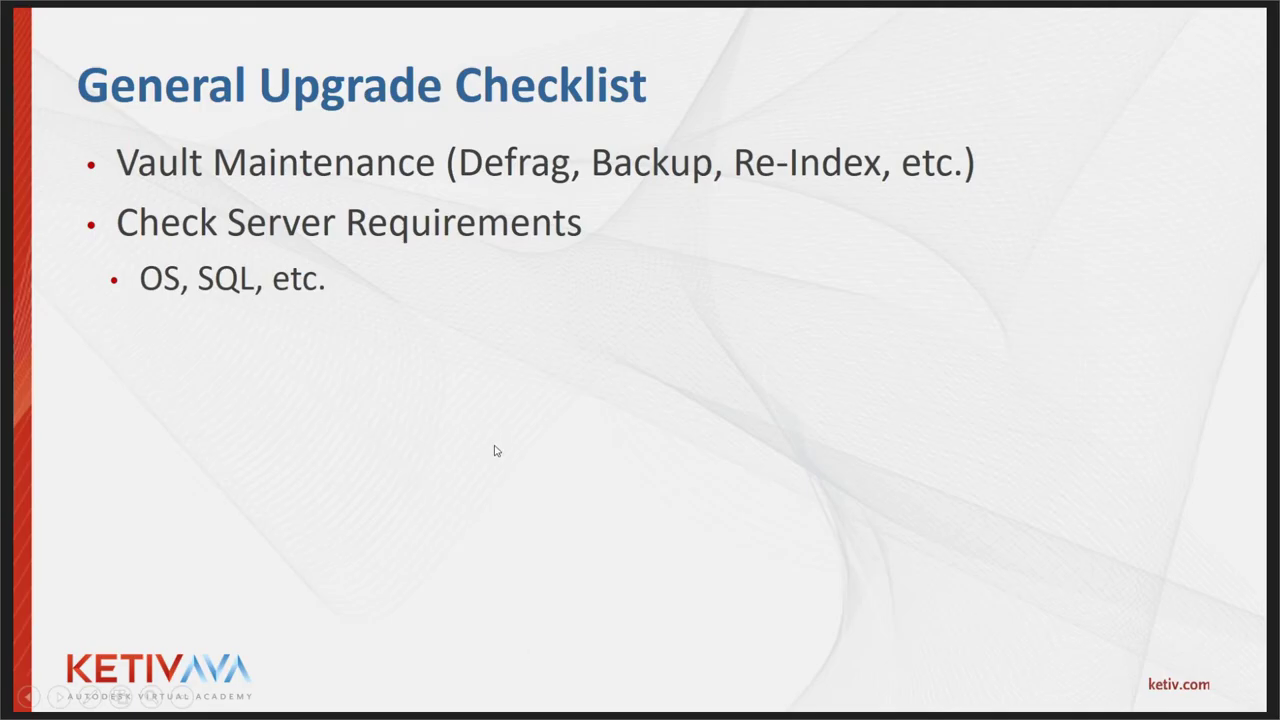
End the slide show and switch to Chrome to view the Vault System Requirements search results
key("Escape")
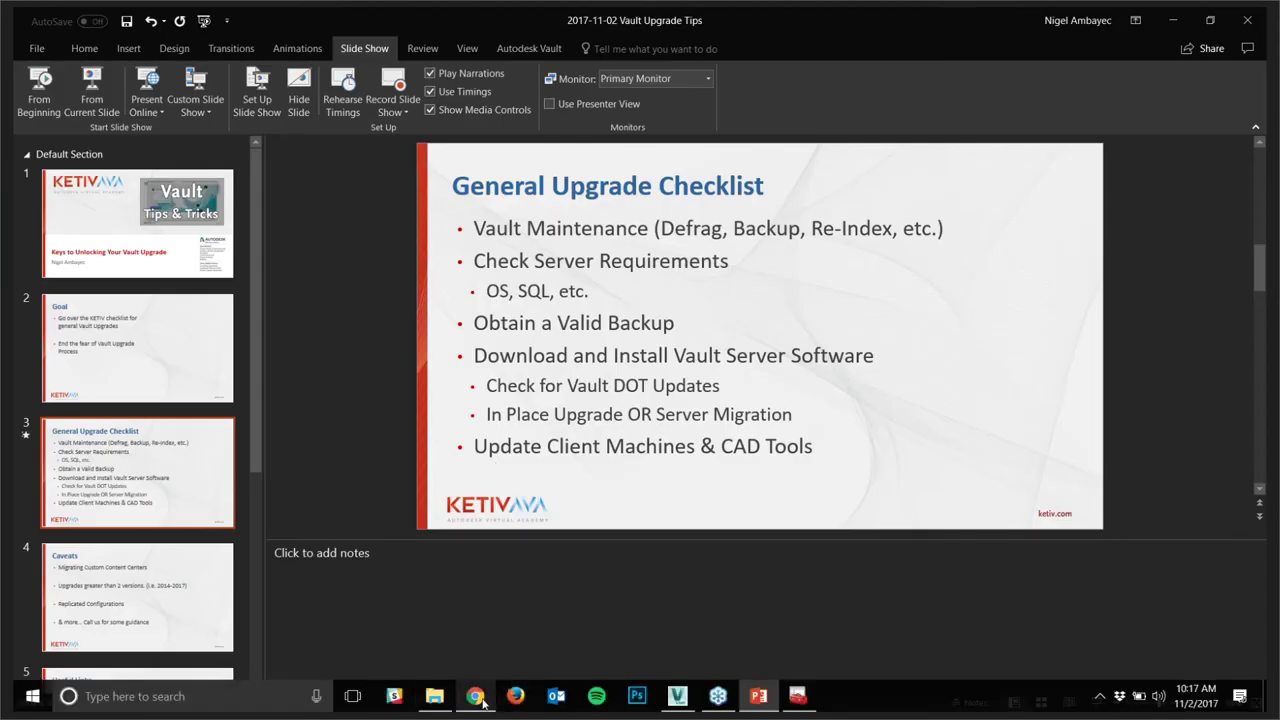
left_click(479, 701)
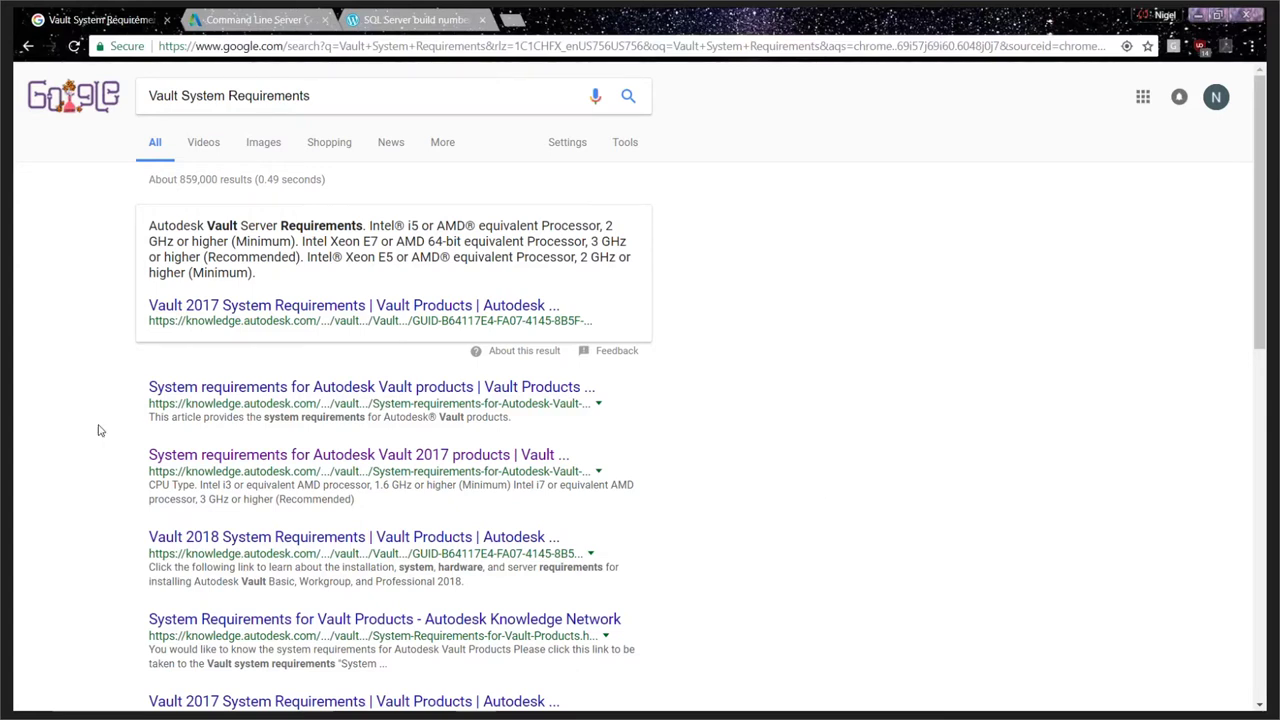
Refine the Google search to "Vault System Requirements 2018"
left_click(260, 95)
left_click_drag(316, 95, 90, 108)
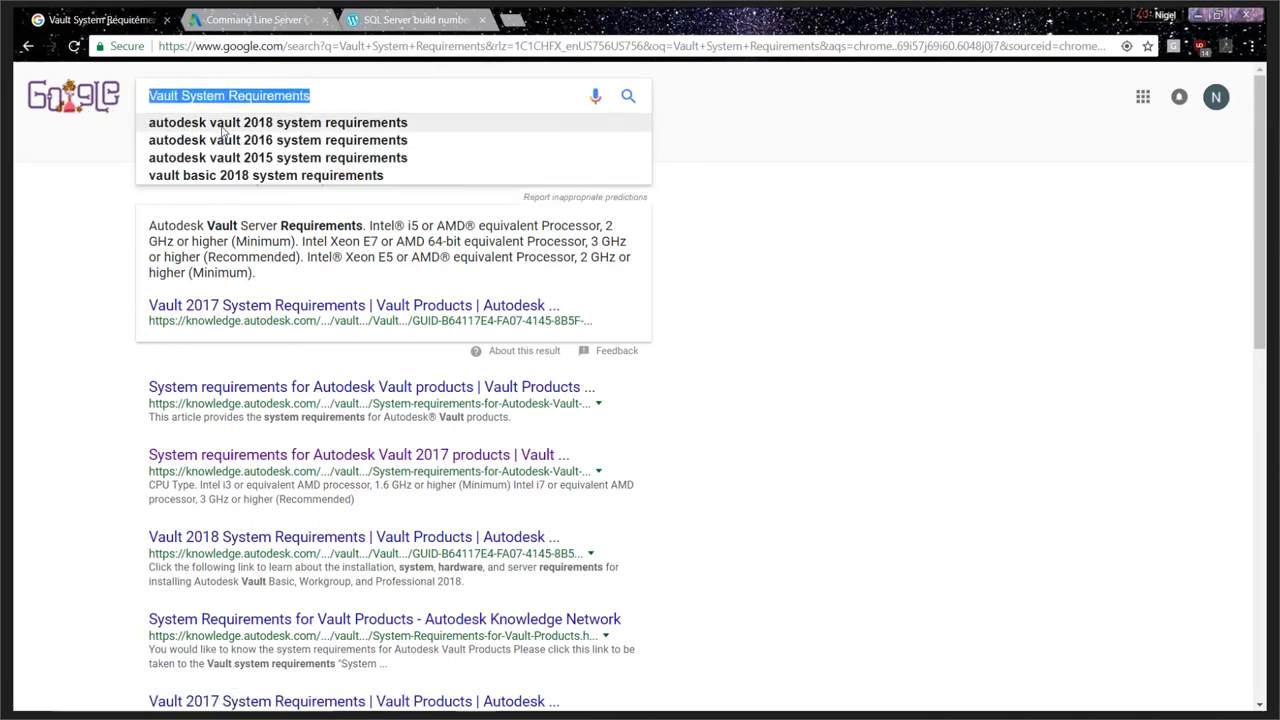
left_click(333, 115)
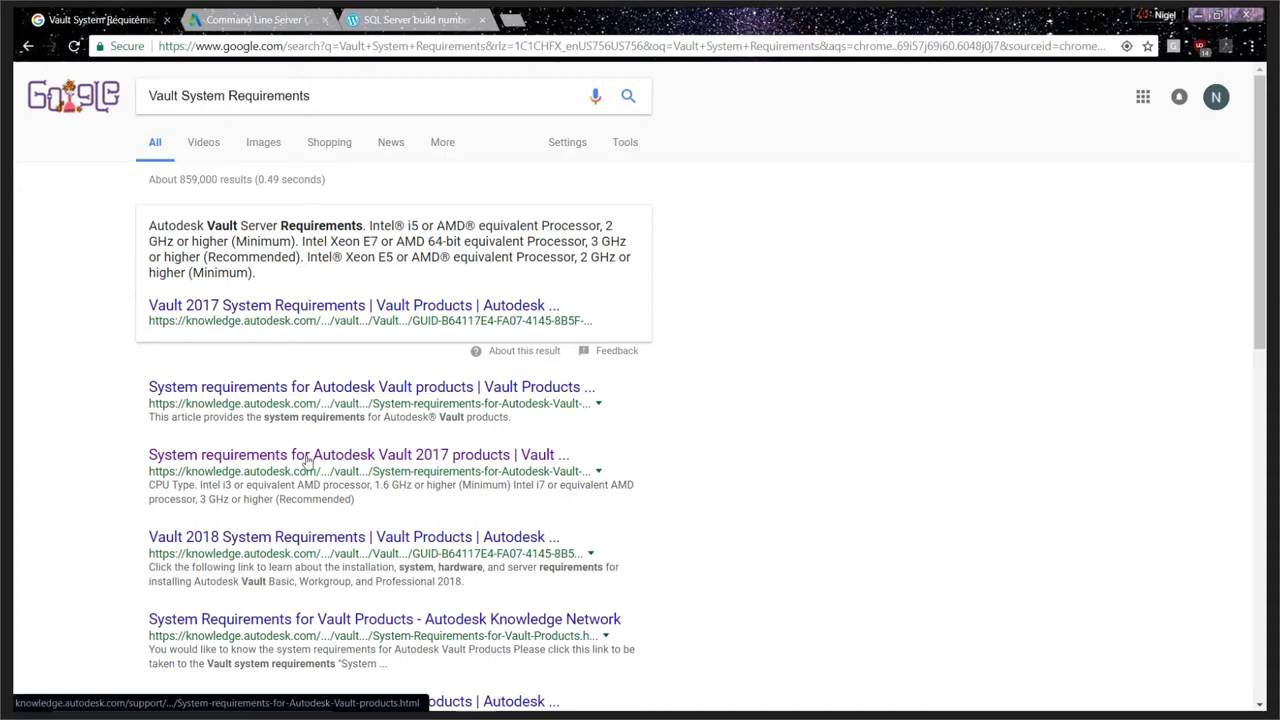
left_click(395, 108)
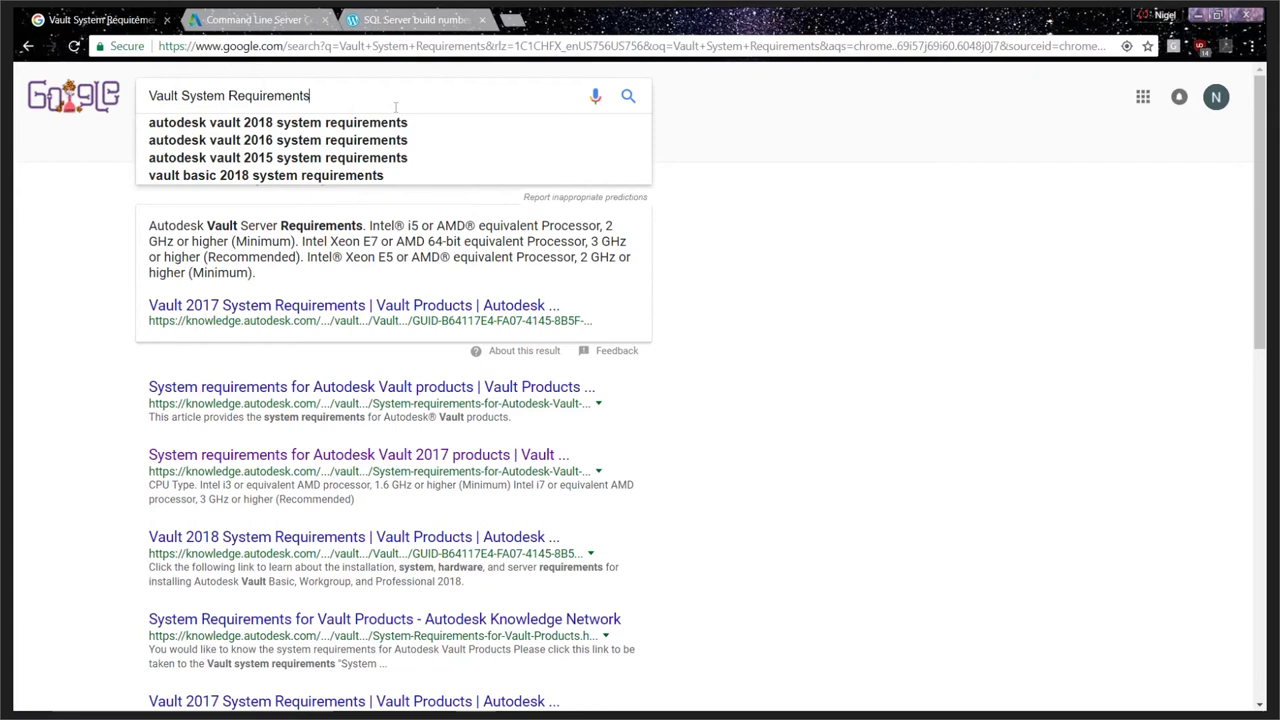
type("2018")
key("Return")
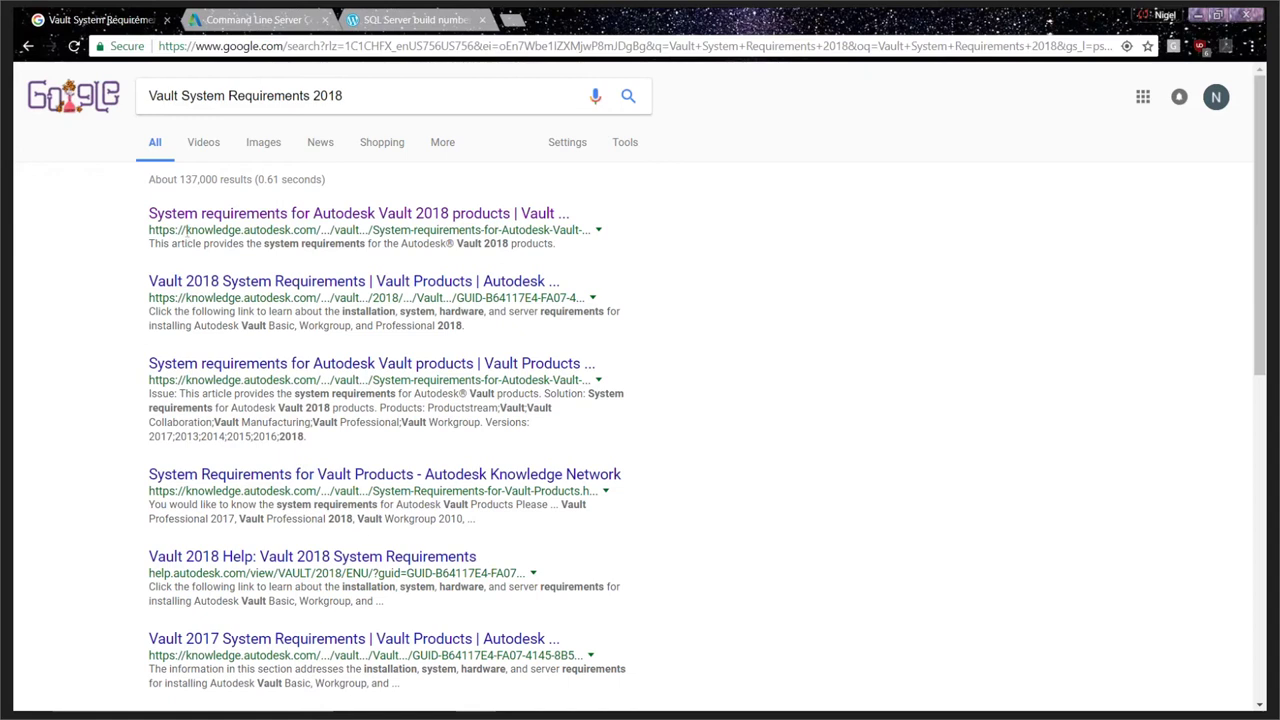
Open the Autodesk Knowledge Network article on Vault 2018 system requirements and examine the server's supported operating systems and databases
left_click_drag(185, 230, 293, 230)
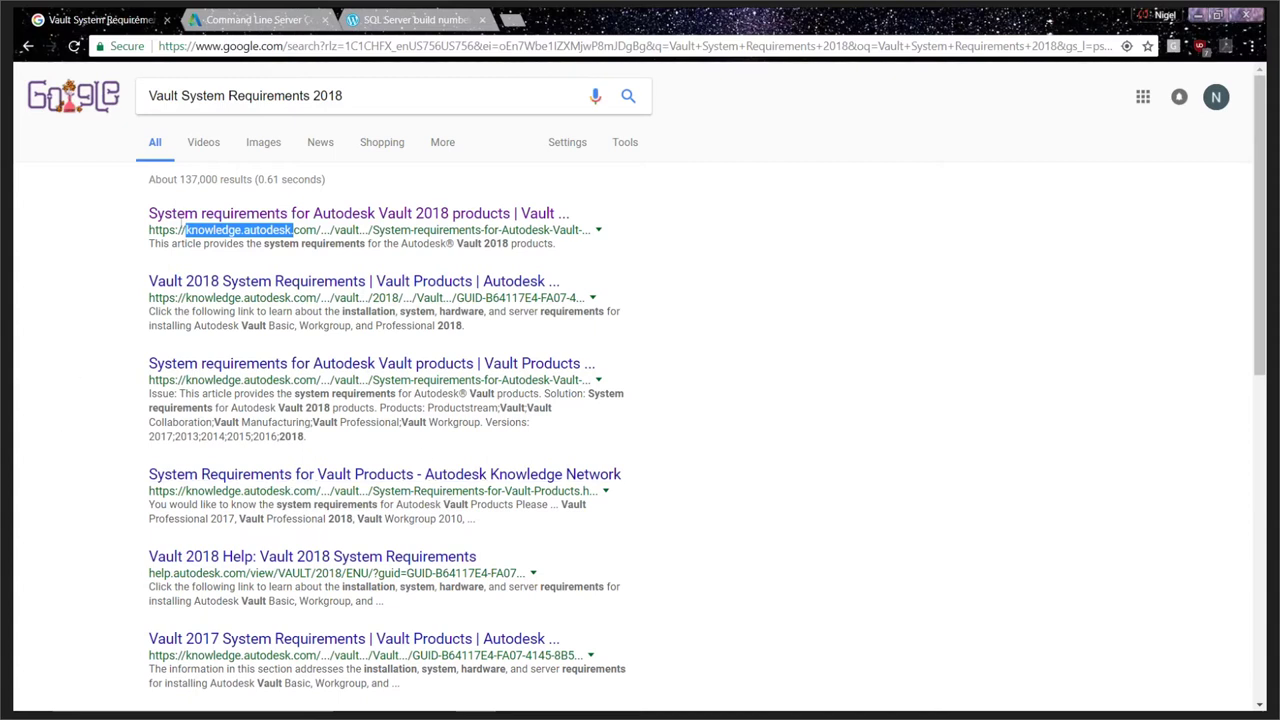
left_click(180, 216)
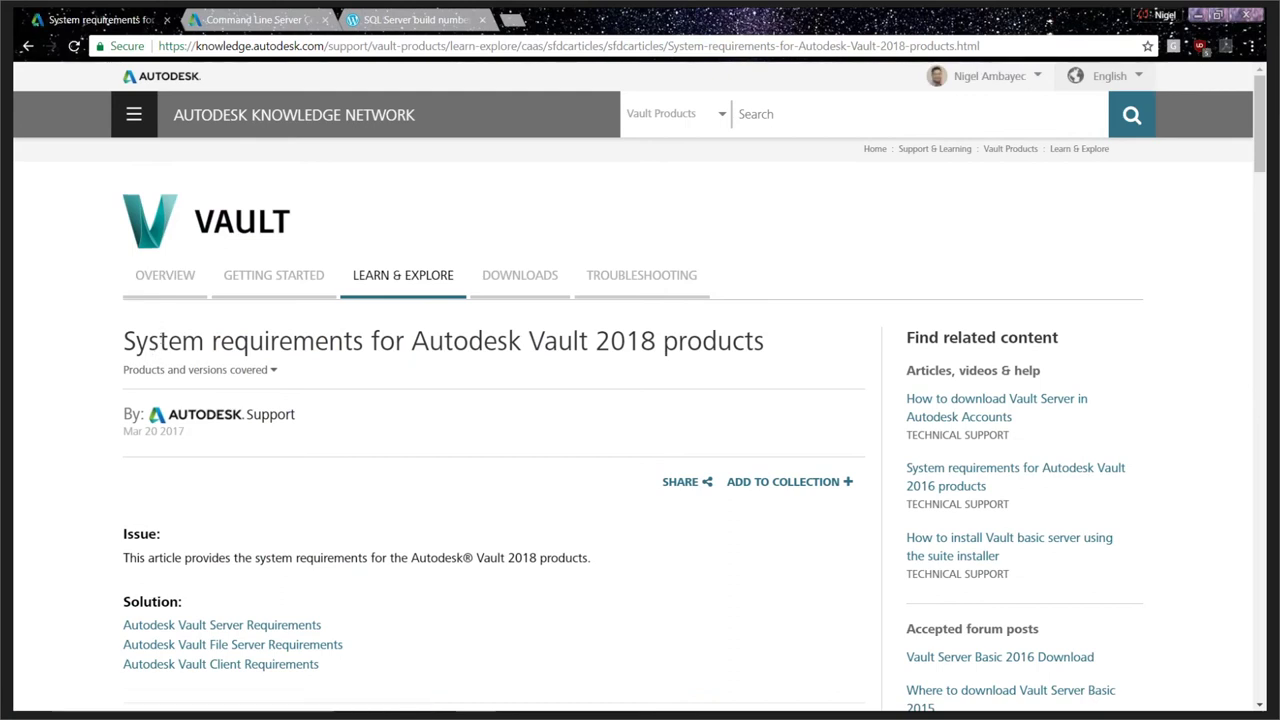
scroll(157, 354, "down", 2)
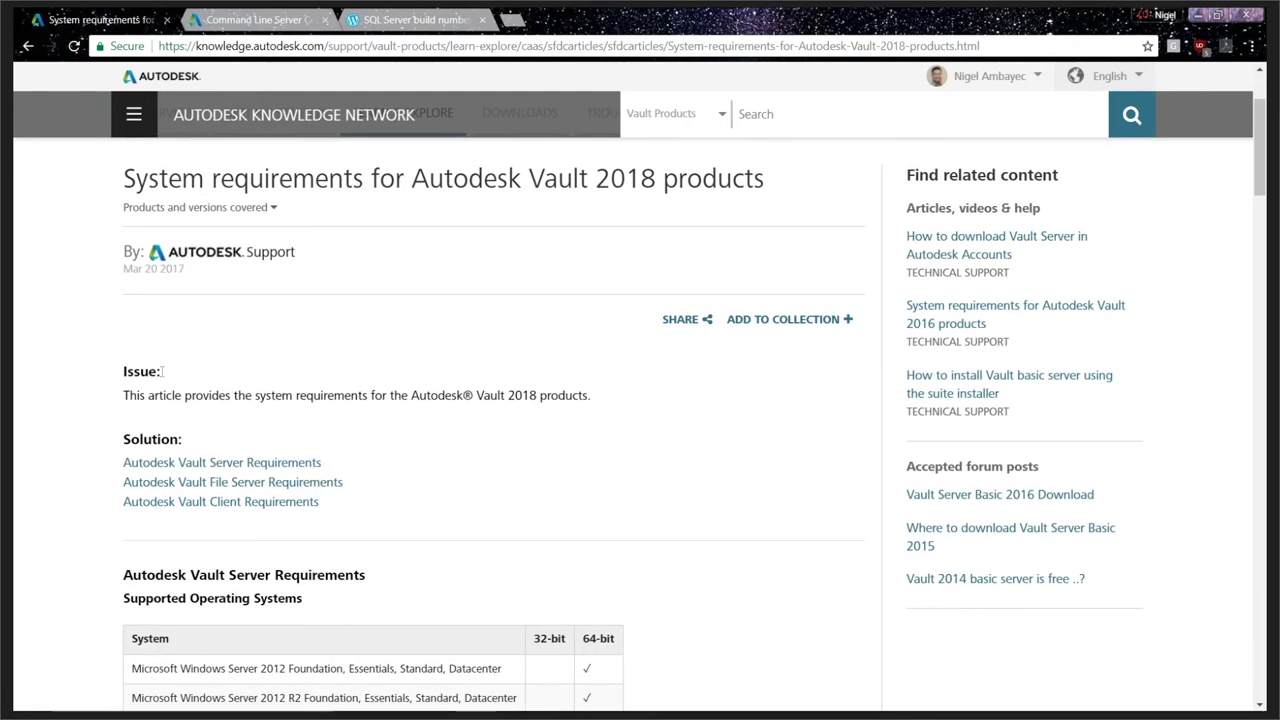
scroll(160, 365, "down", 4)
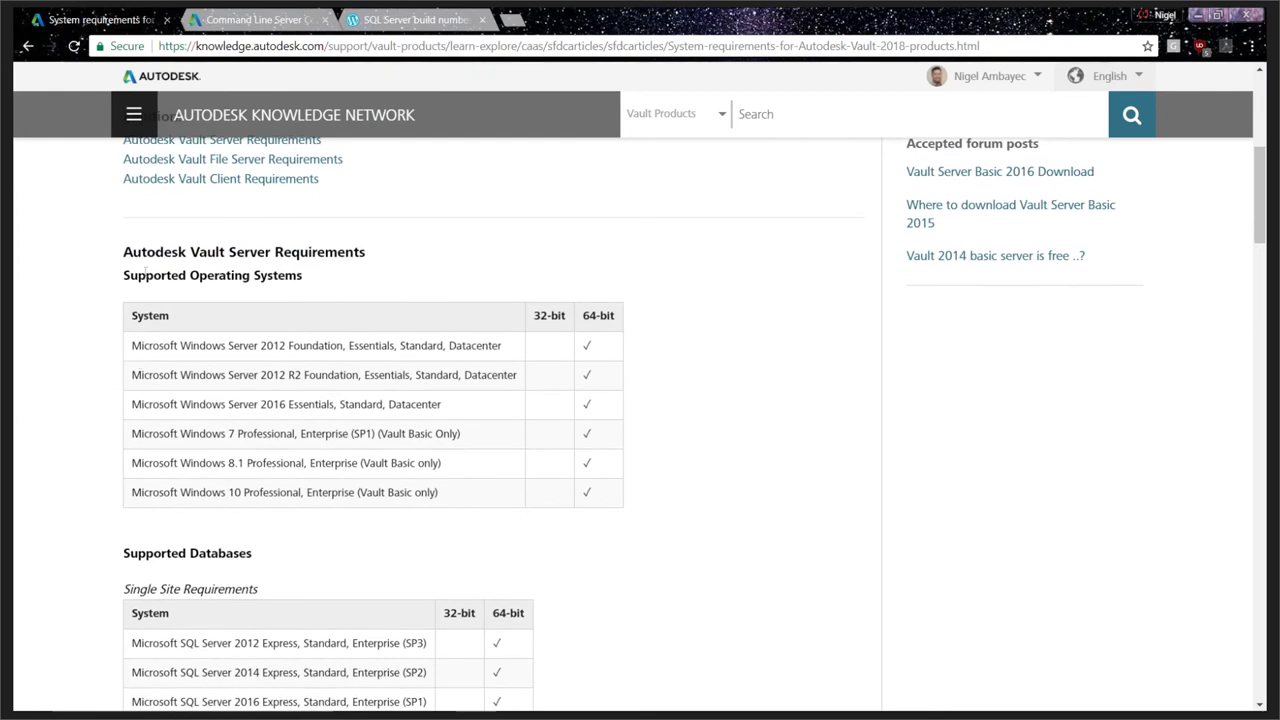
left_click_drag(147, 275, 358, 283)
scroll(360, 297, "down", 3)
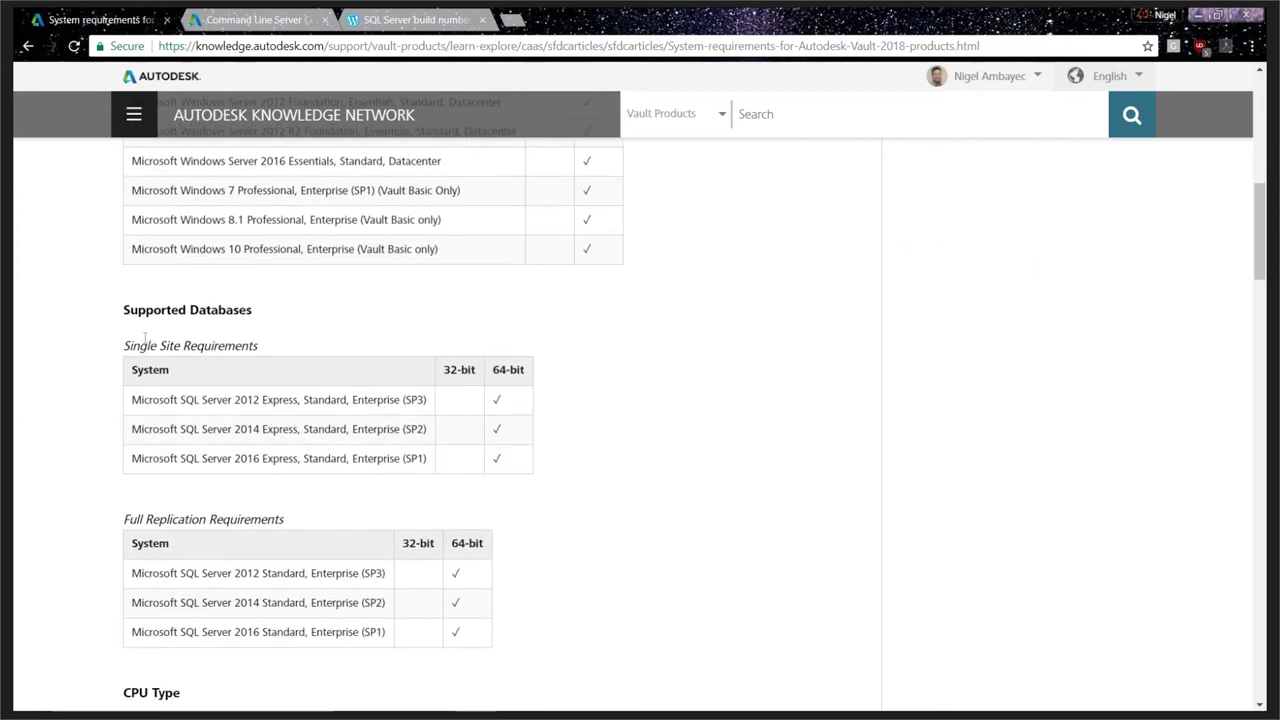
left_click_drag(130, 309, 248, 309)
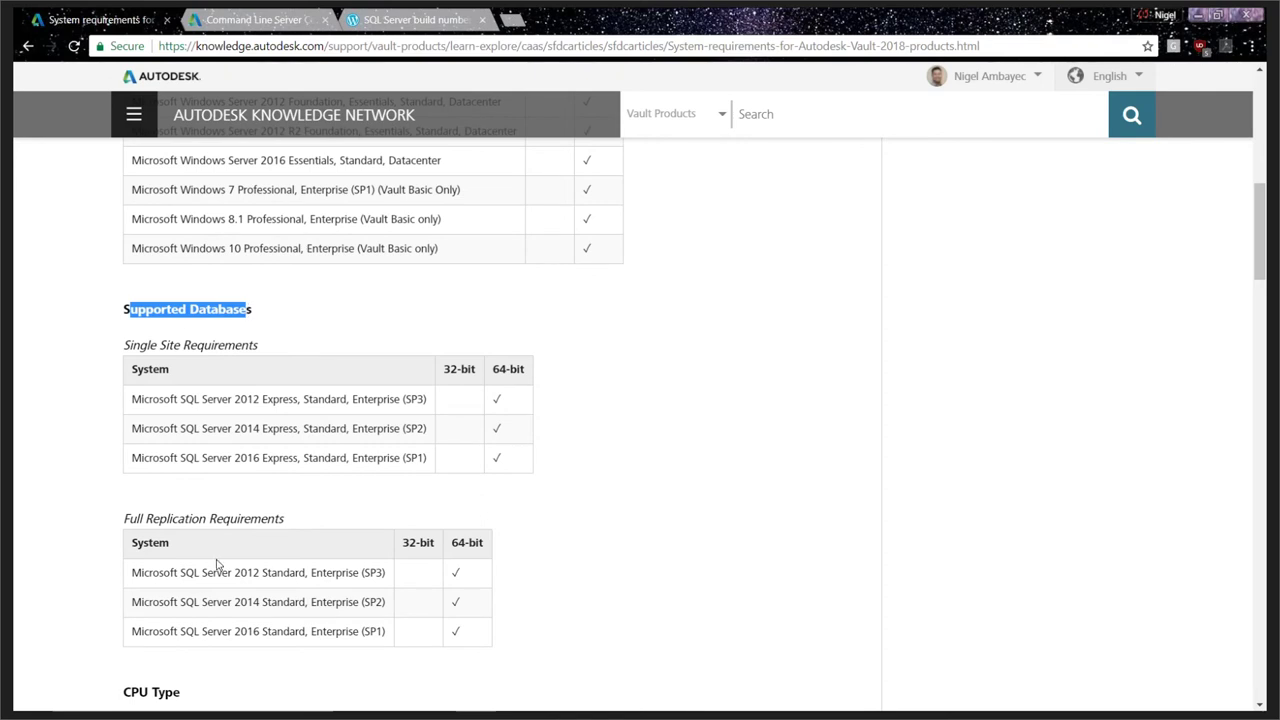
scroll(217, 565, "down", 1)
scroll(217, 565, "down", 4)
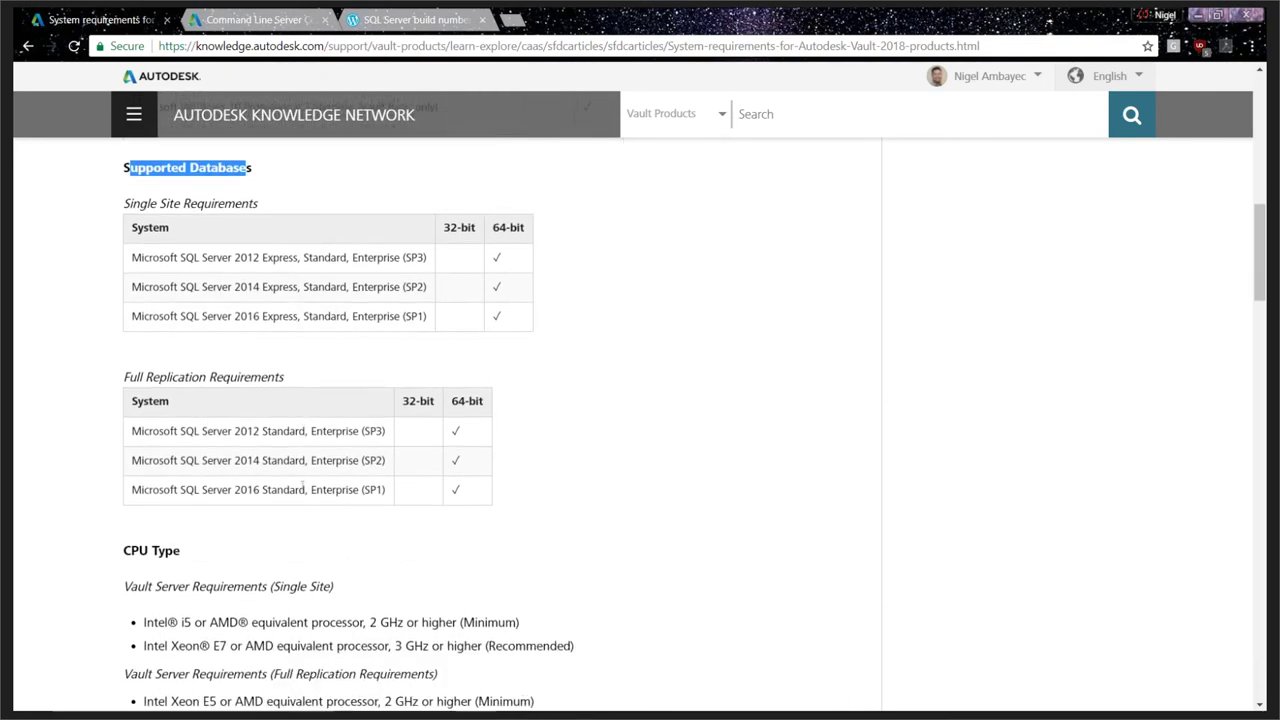
Examine the Vault Server CPU, memory and hard disk requirements, and return to the Supported Databases section
scroll(303, 489, "down", 1)
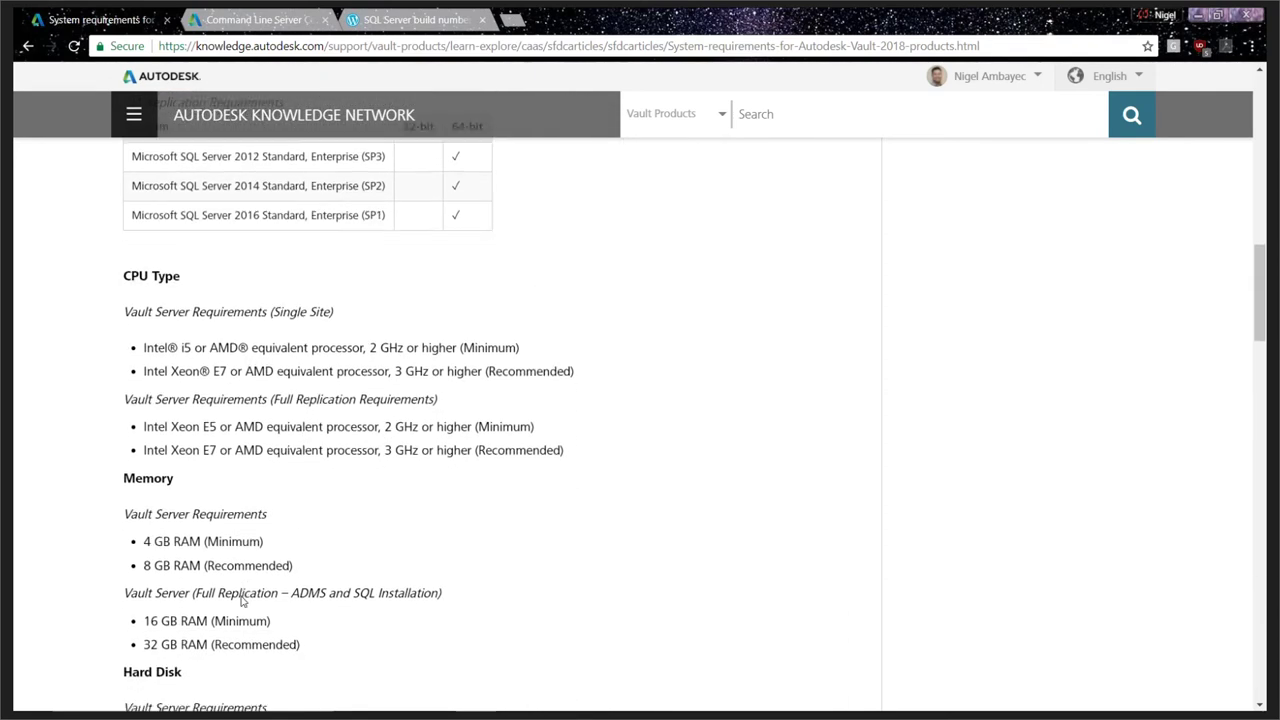
scroll(240, 598, "down", 1)
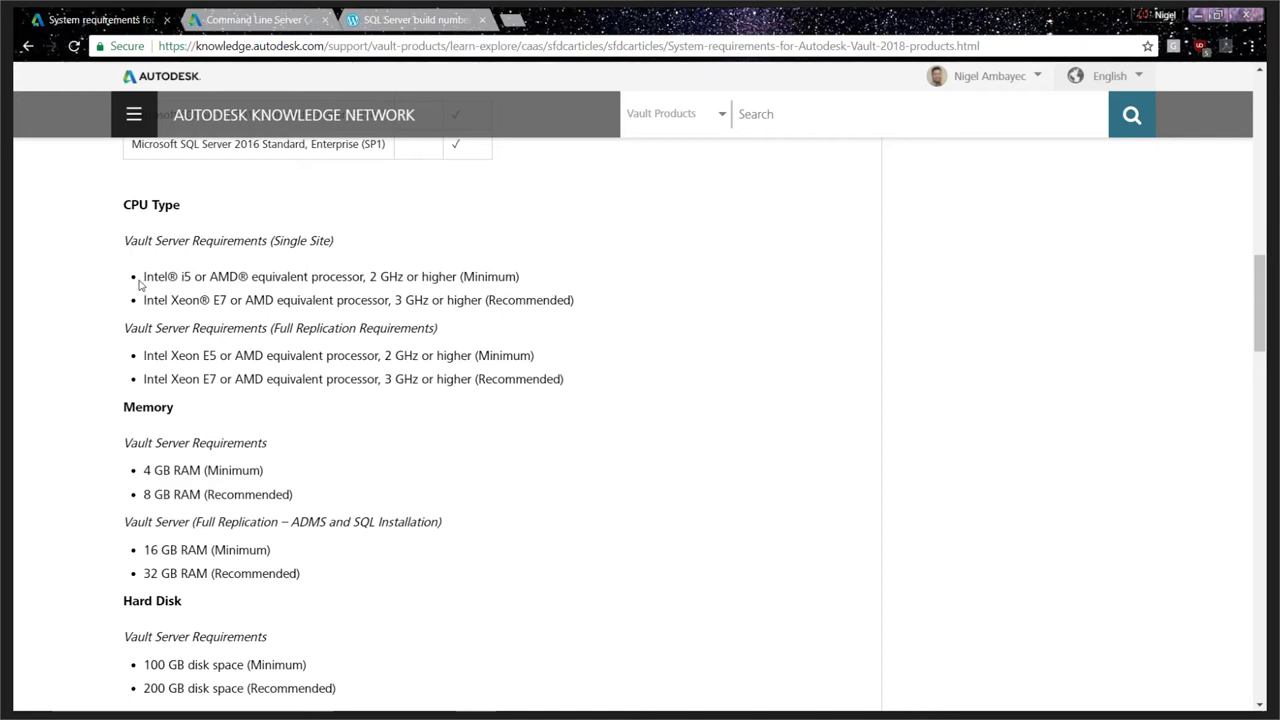
scroll(432, 495, "down", 1)
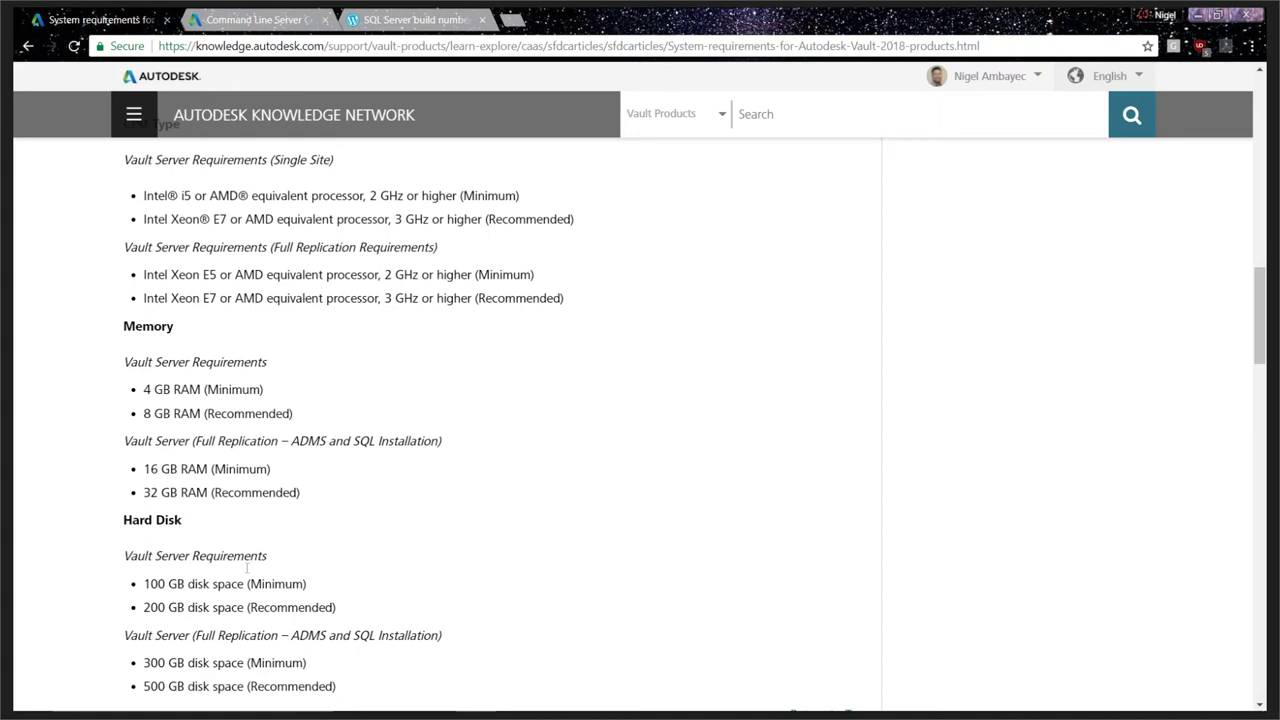
left_click_drag(124, 521, 262, 625)
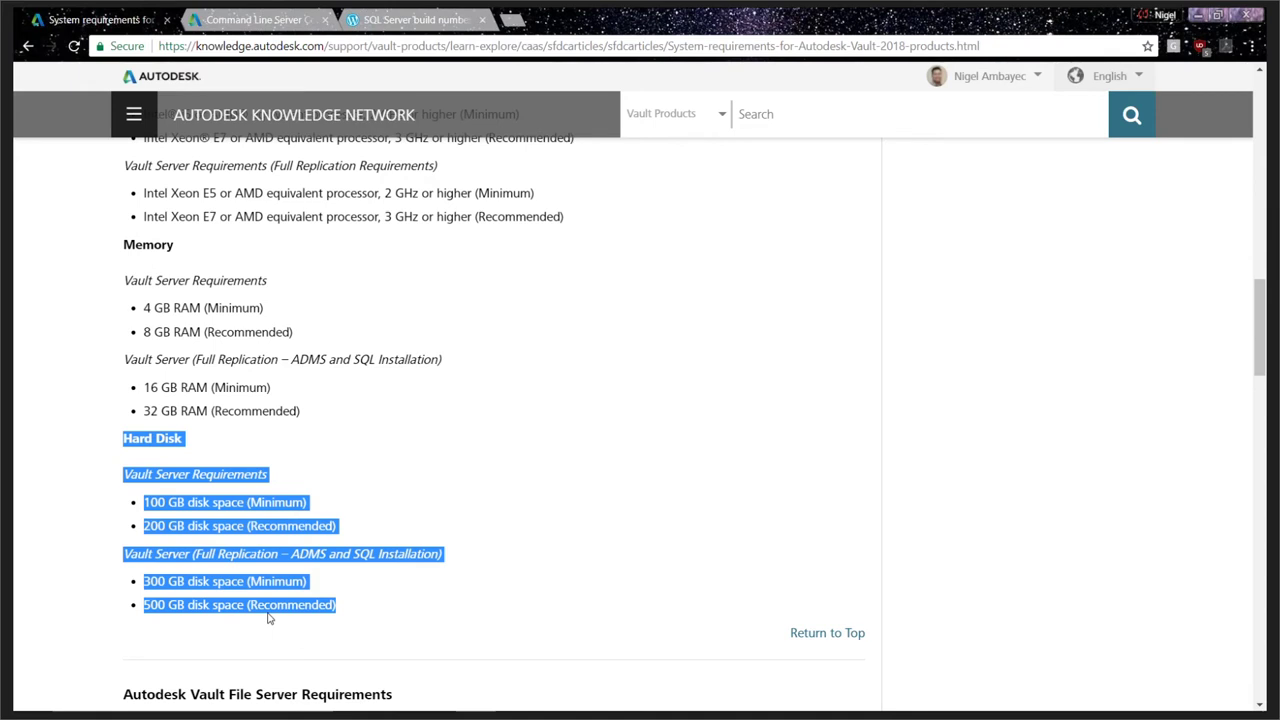
left_click(223, 539)
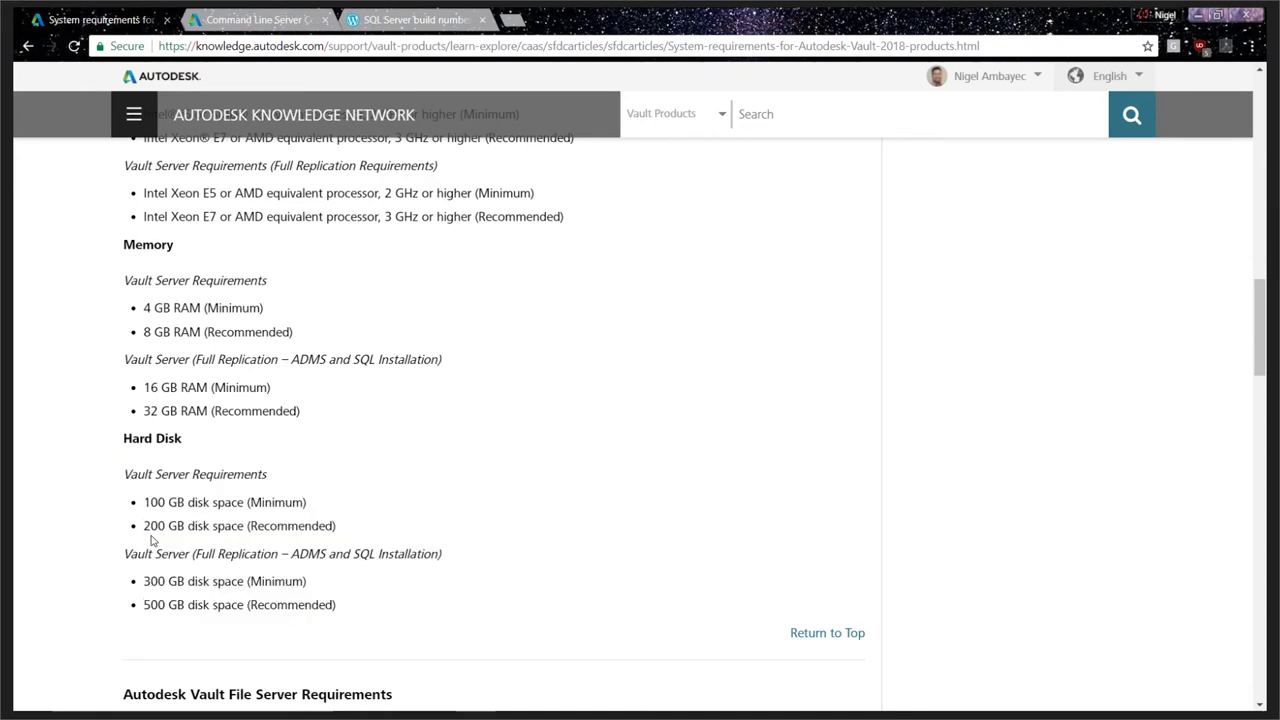
left_click_drag(151, 526, 340, 528)
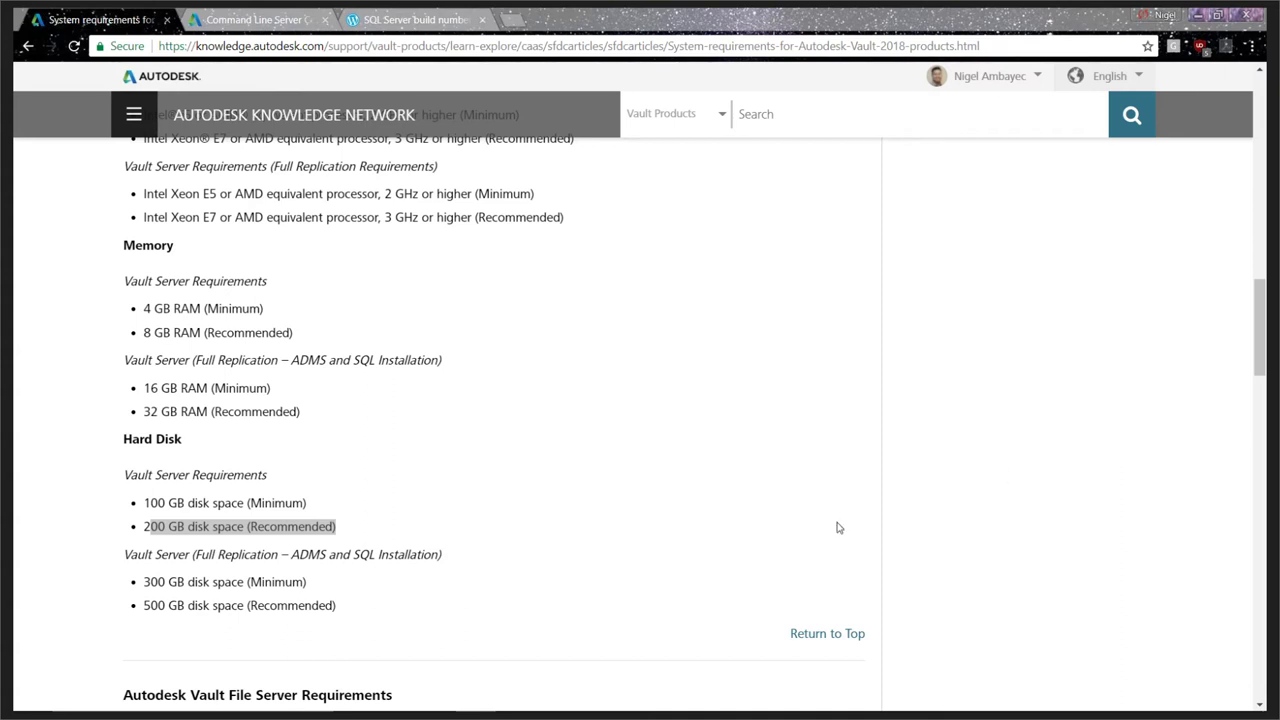
scroll(839, 527, "up", 2)
scroll(845, 493, "up", 2)
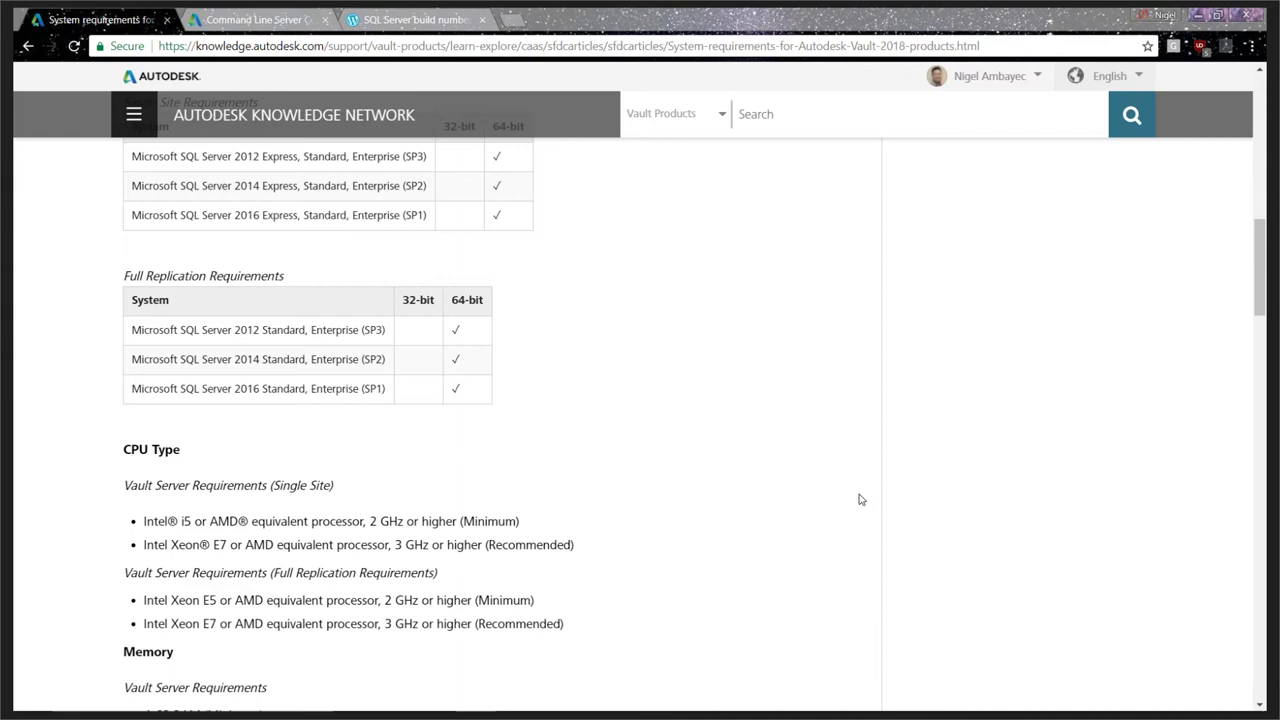
scroll(866, 497, "up", 1)
scroll(860, 499, "up", 1)
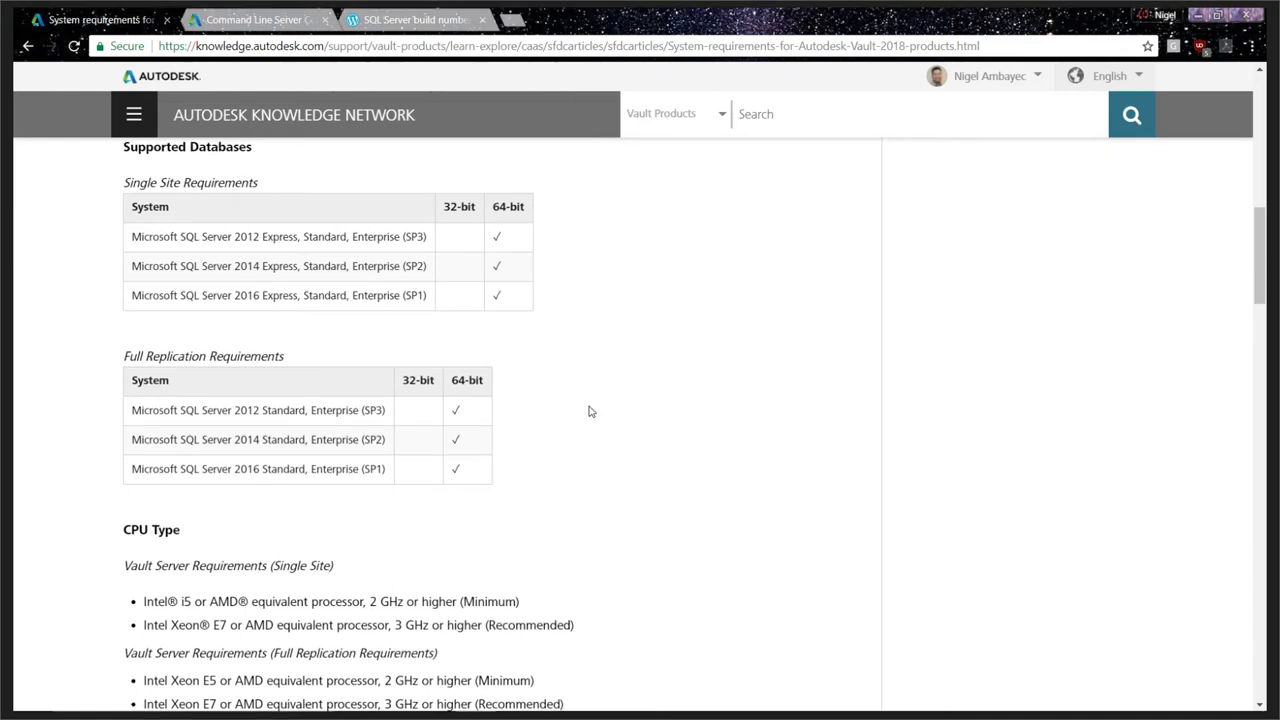
Review the article's Vault File Server and Vault Client requirements, highlighting the Autodesk Vault Client Requirements heading
scroll(586, 416, "down", 1)
scroll(584, 416, "down", 6)
scroll(563, 443, "up", 12)
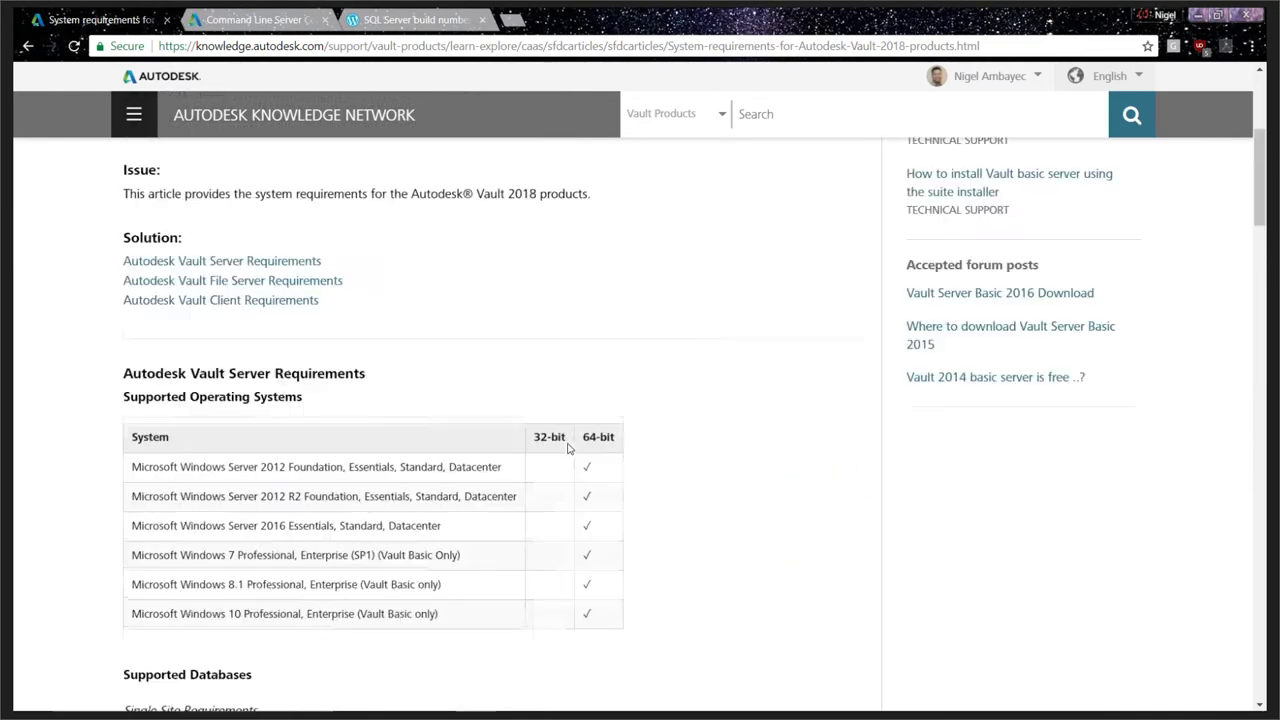
scroll(563, 449, "down", 7)
scroll(566, 445, "down", 8)
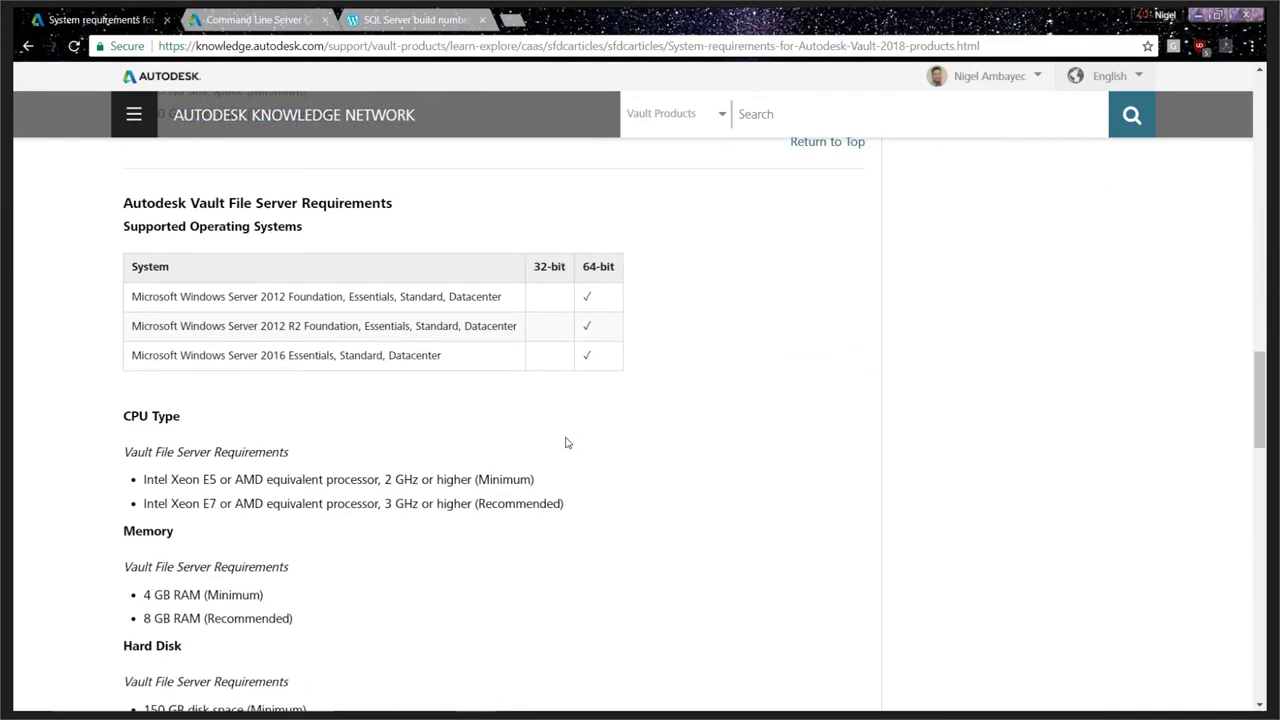
scroll(566, 442, "down", 7)
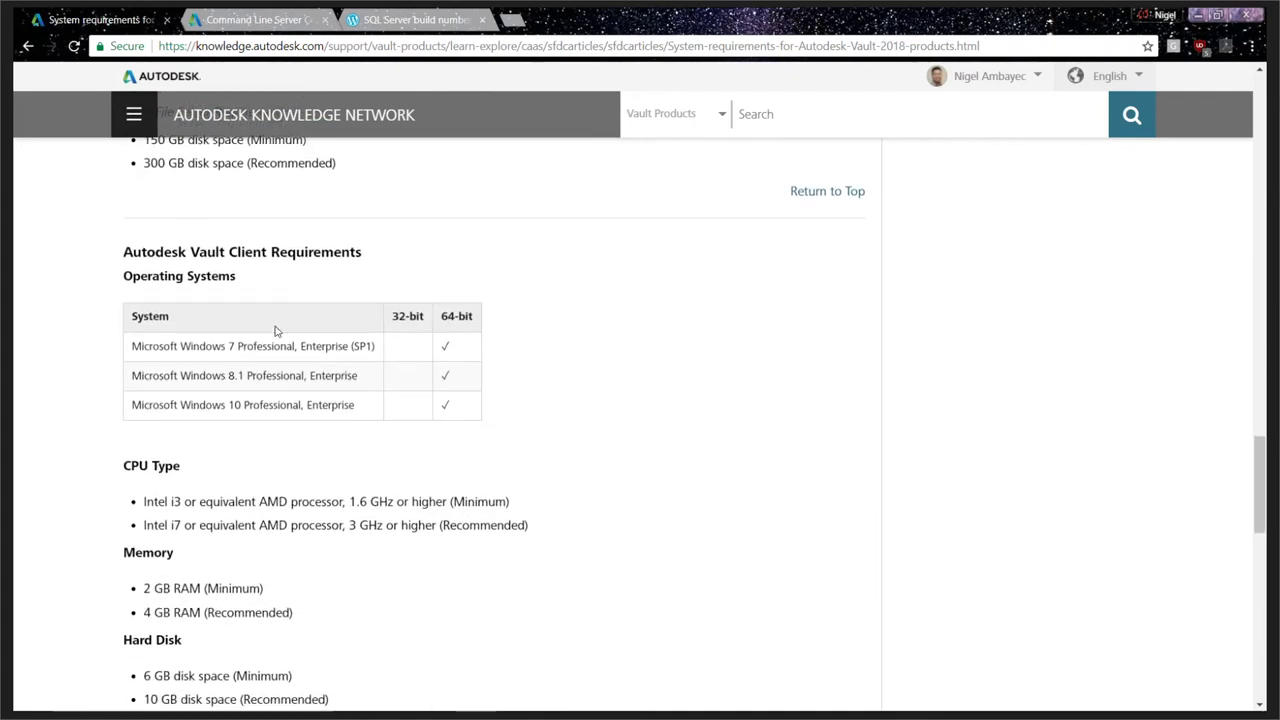
left_click_drag(122, 252, 397, 251)
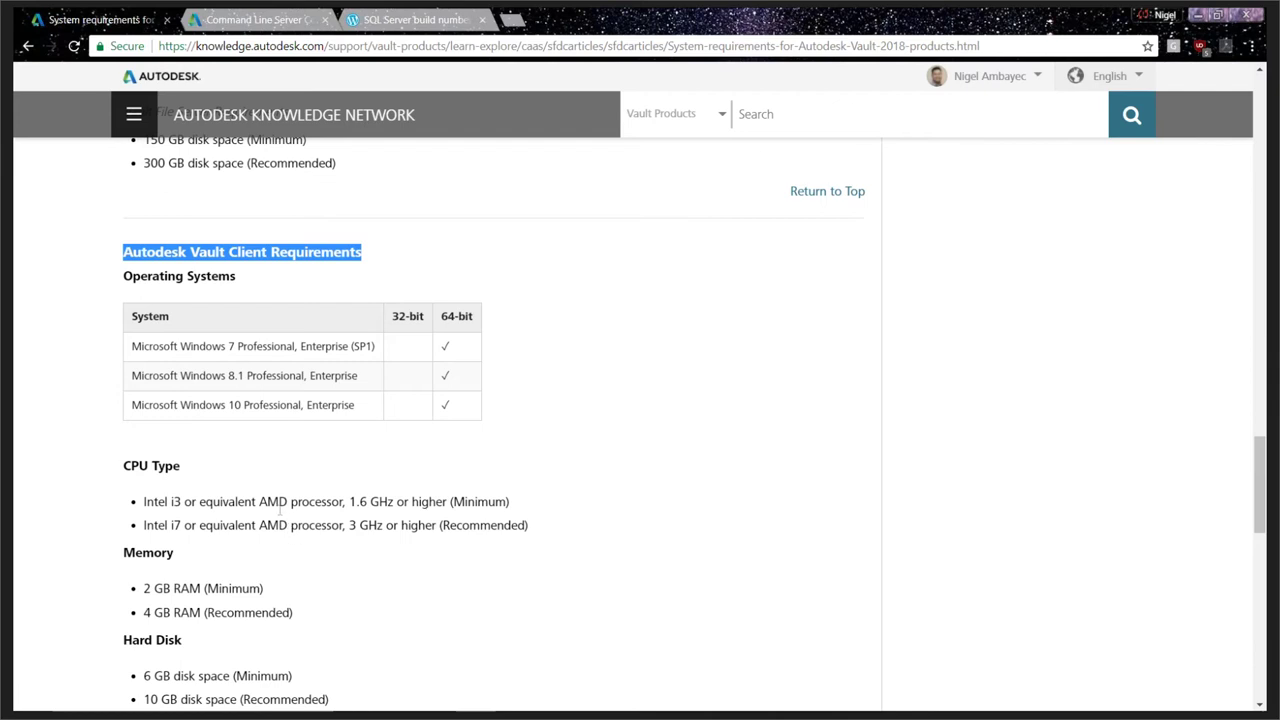
scroll(279, 507, "down", 1)
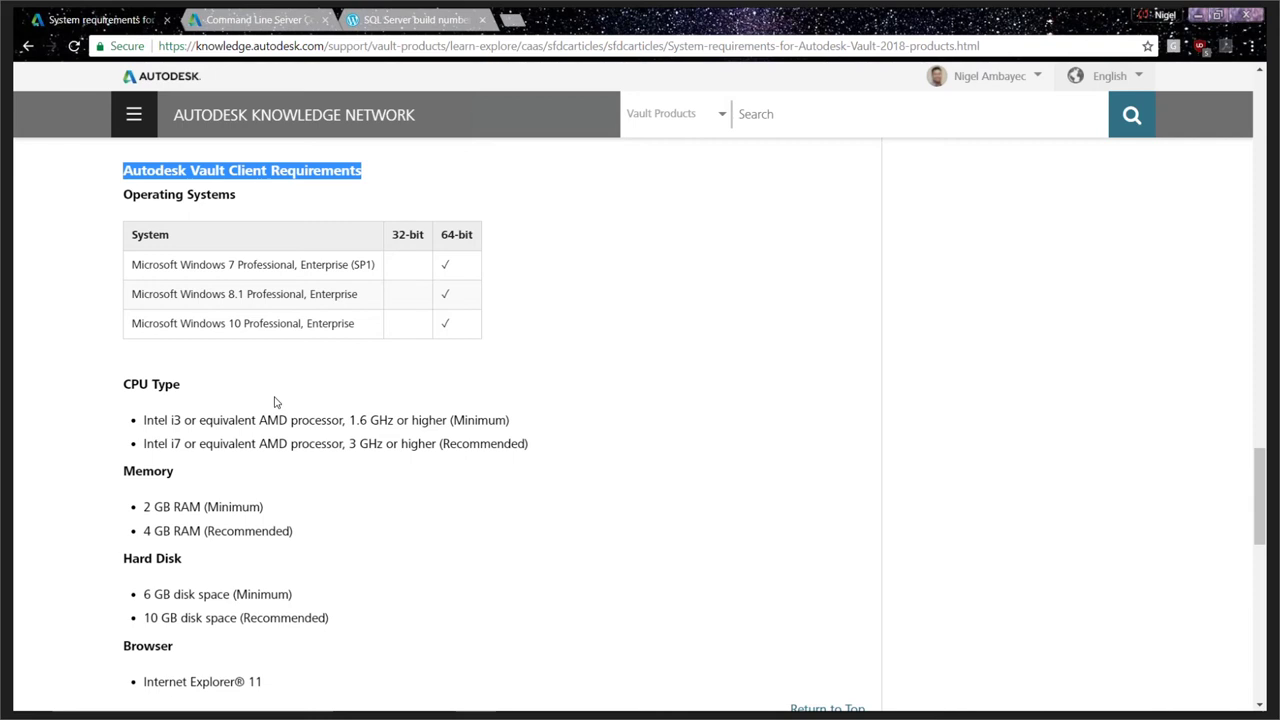
Switch to PowerPoint, present the General Upgrade Checklist slide through the Obtain a Valid Backup item, and end the show
left_click(1198, 17)
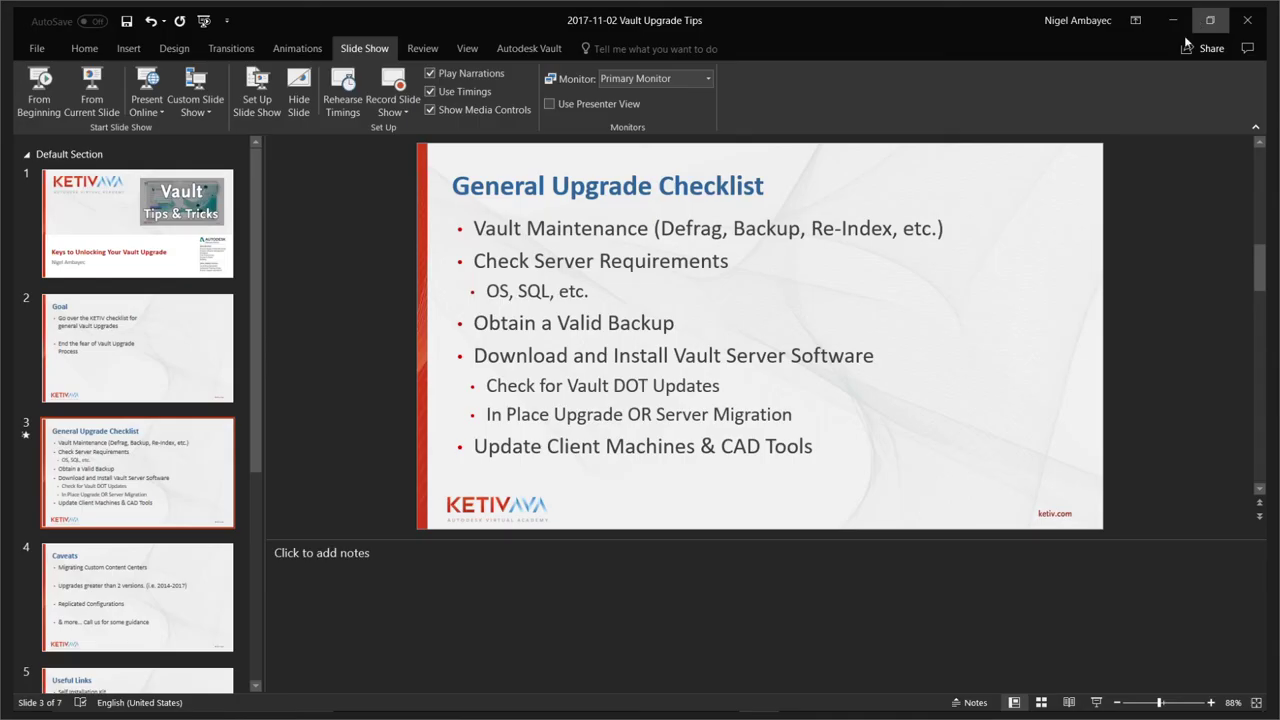
left_click(91, 88)
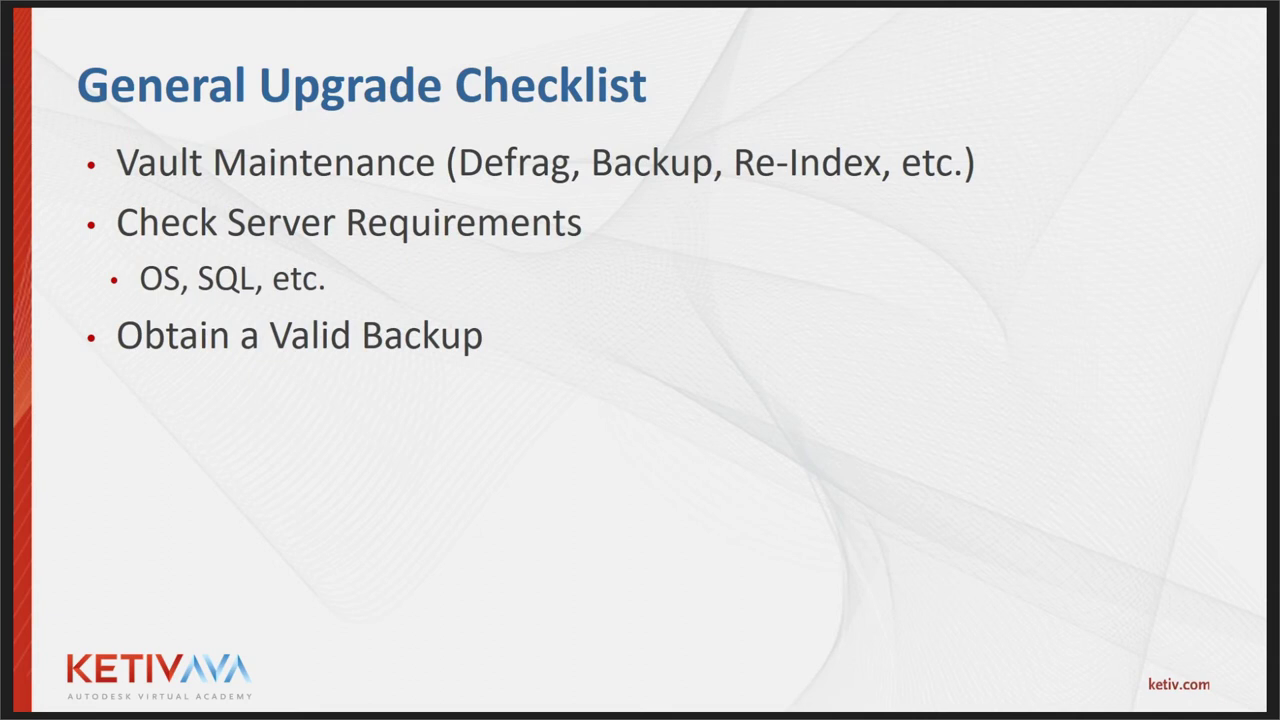
key("Escape")
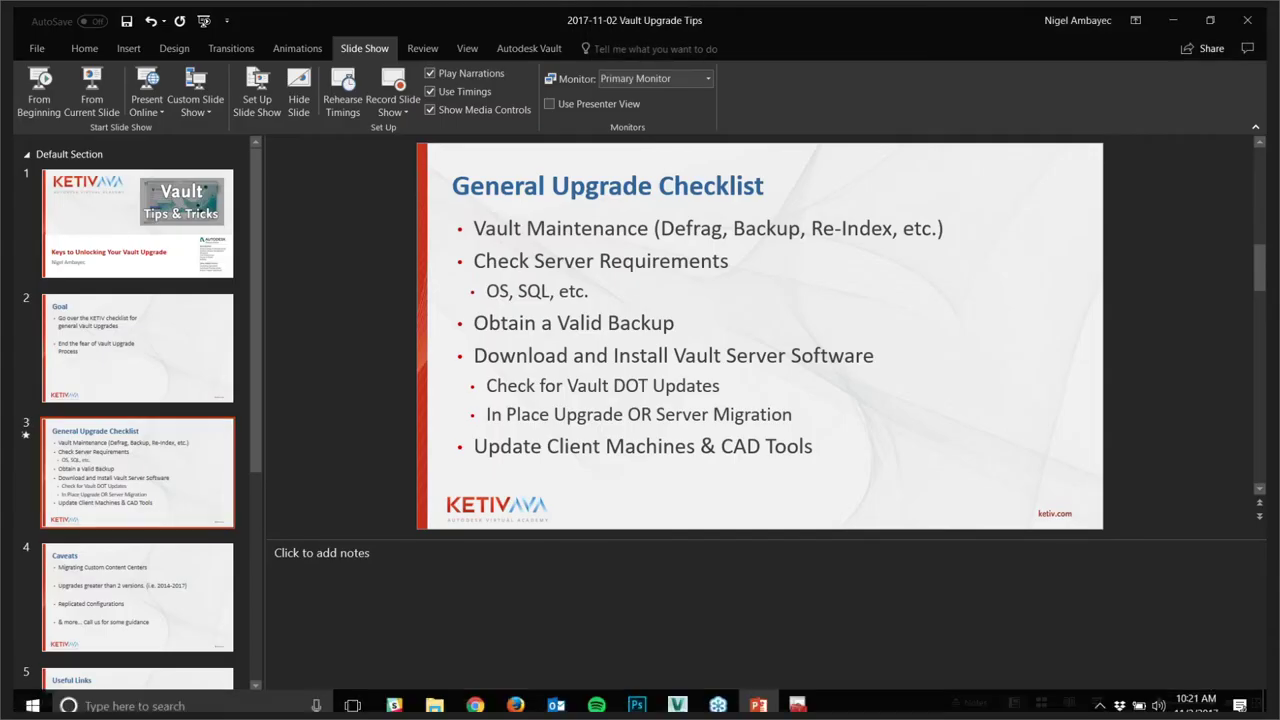
Open Windows Task Scheduler in a maximized window and look through the Active Tasks list
left_click(160, 700)
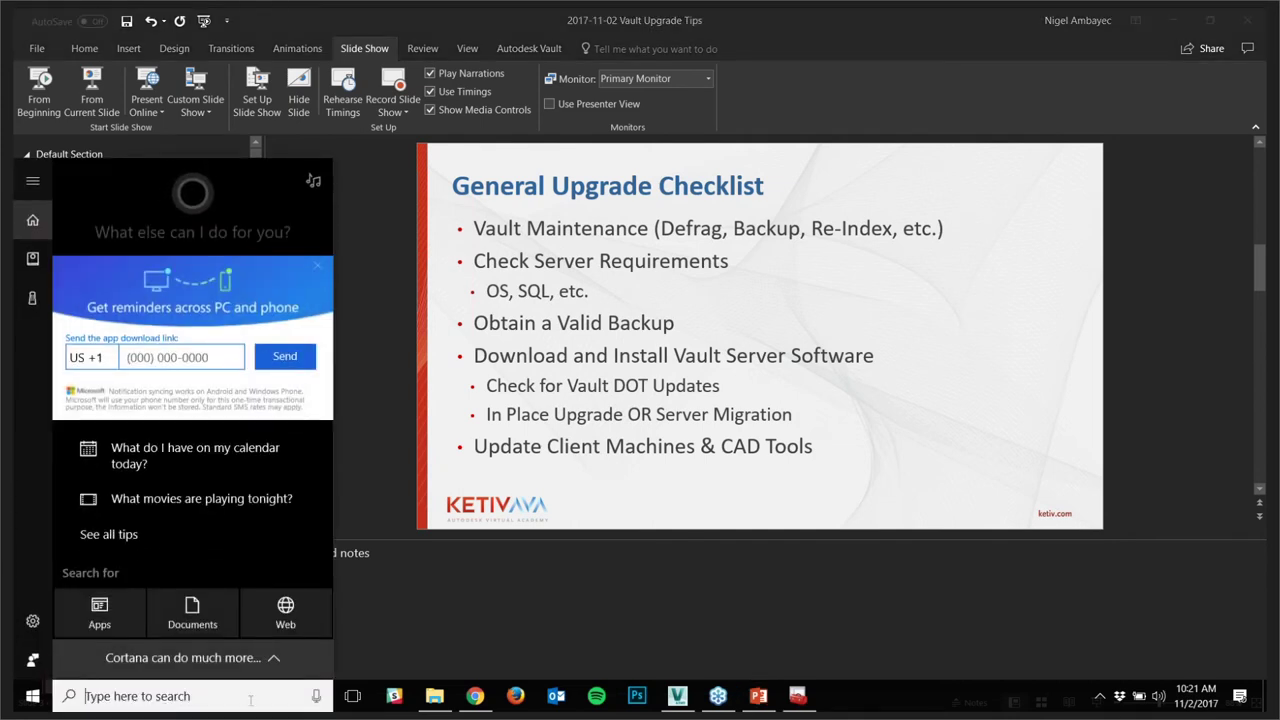
type("task sc")
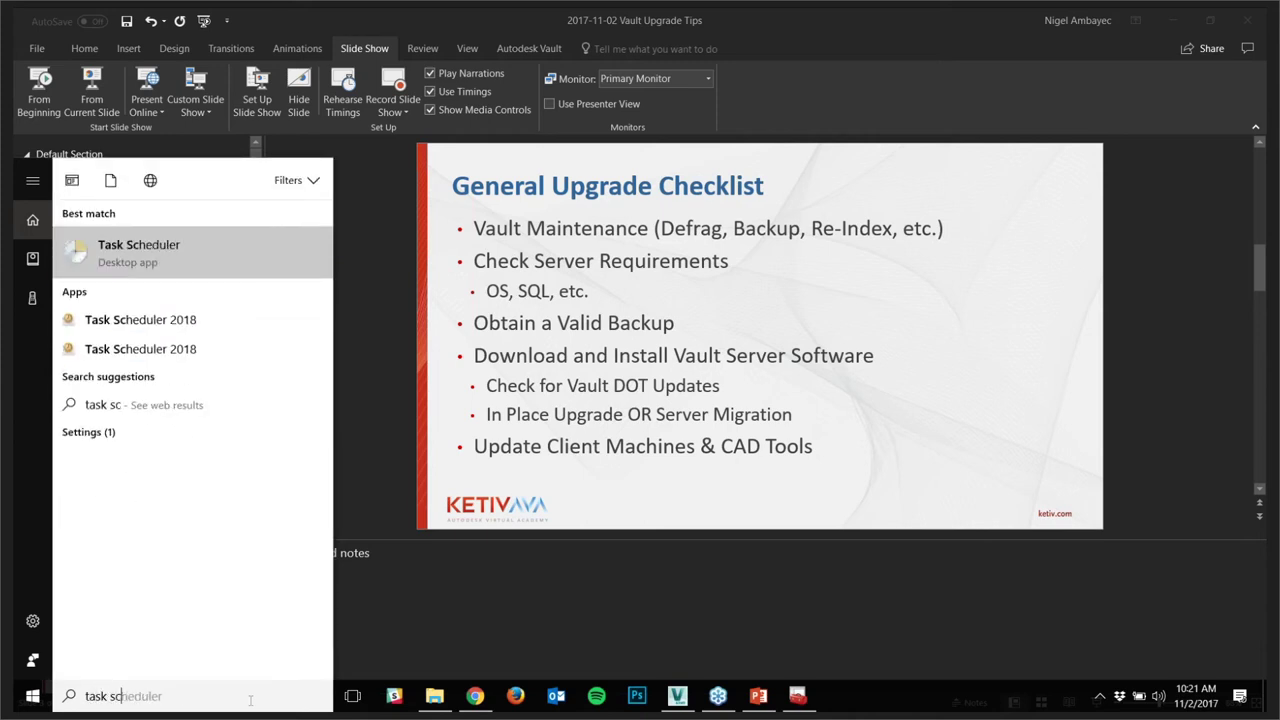
key("Return")
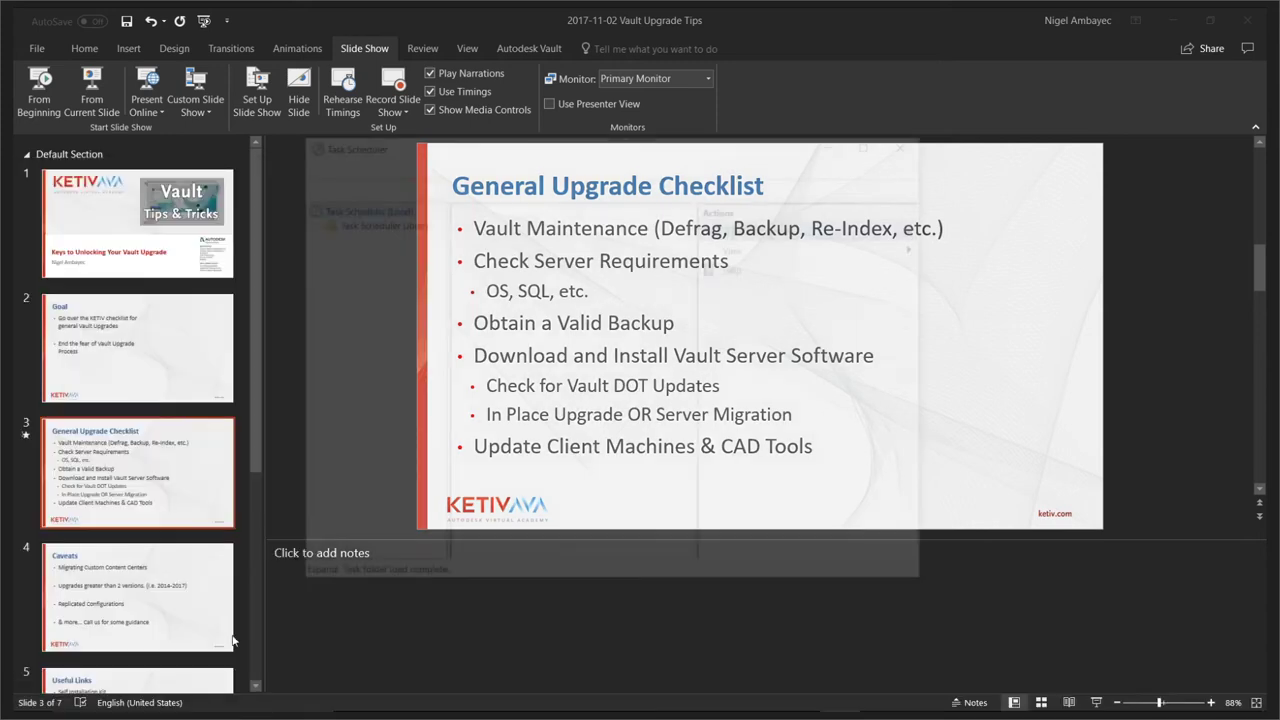
left_click(878, 143)
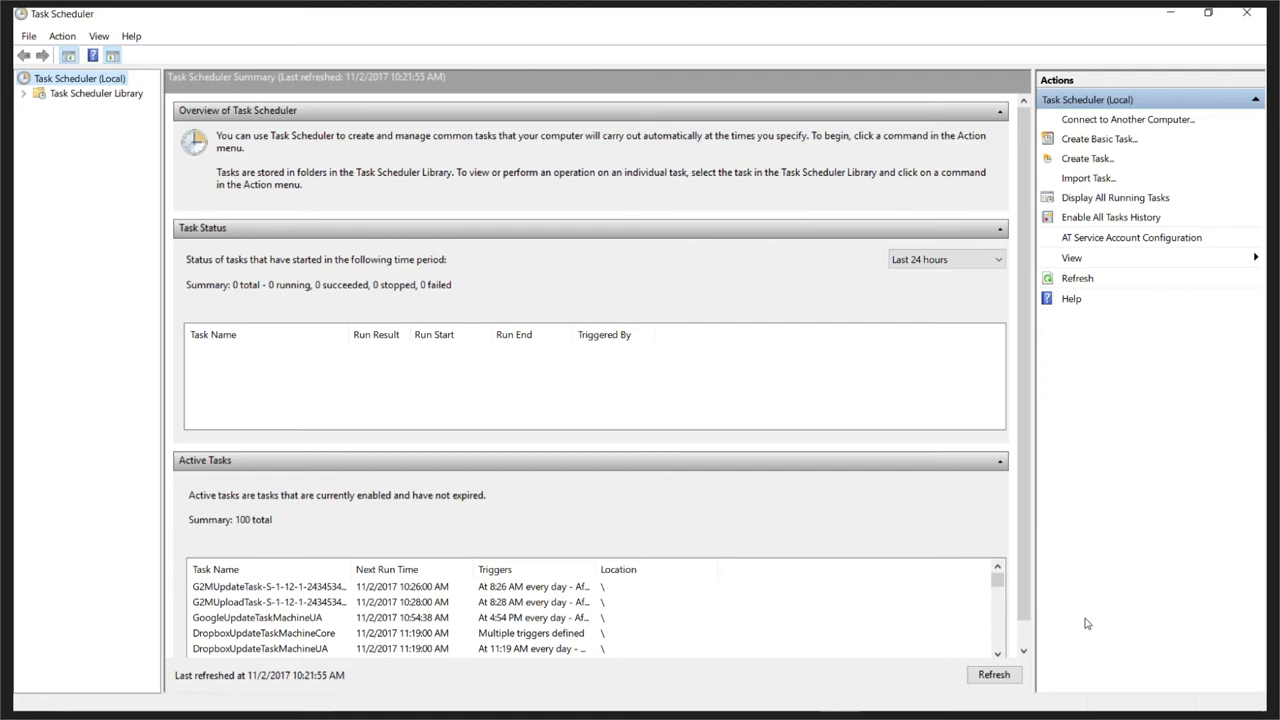
left_click_drag(1003, 586, 1000, 645)
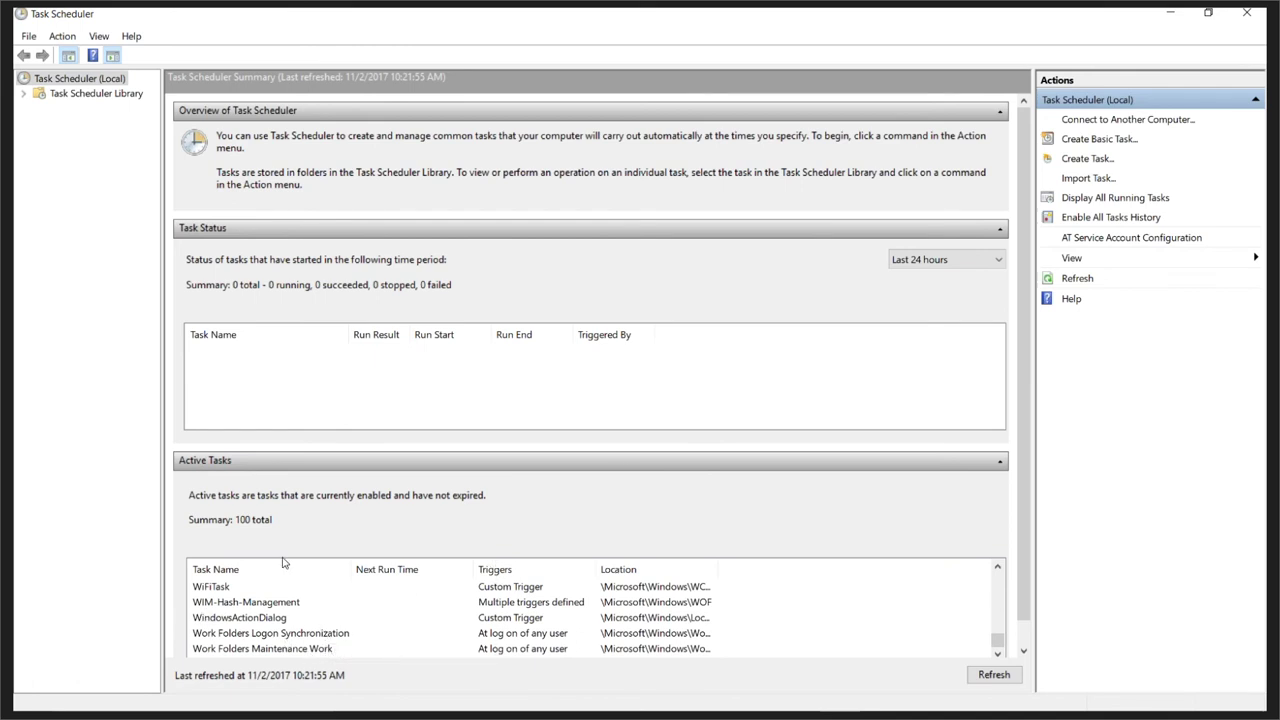
Return to PowerPoint and start the slide show from the General Upgrade Checklist slide
left_click(1170, 13)
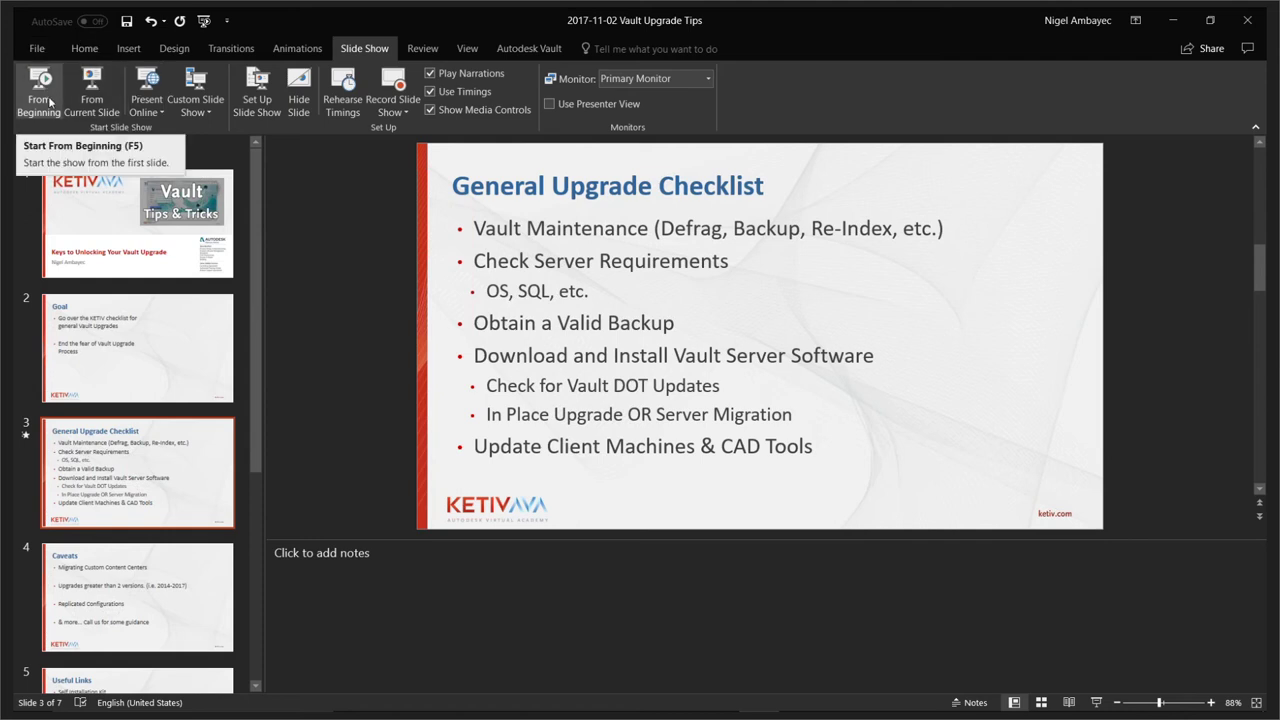
left_click(112, 98)
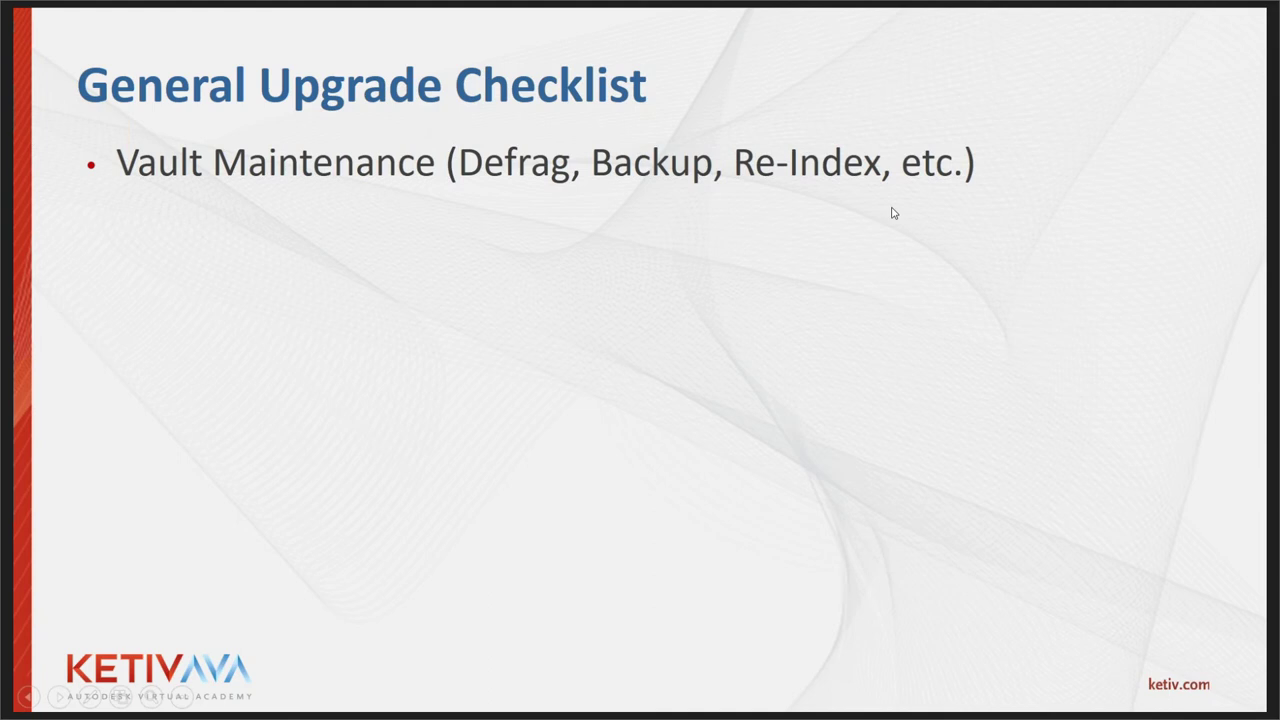
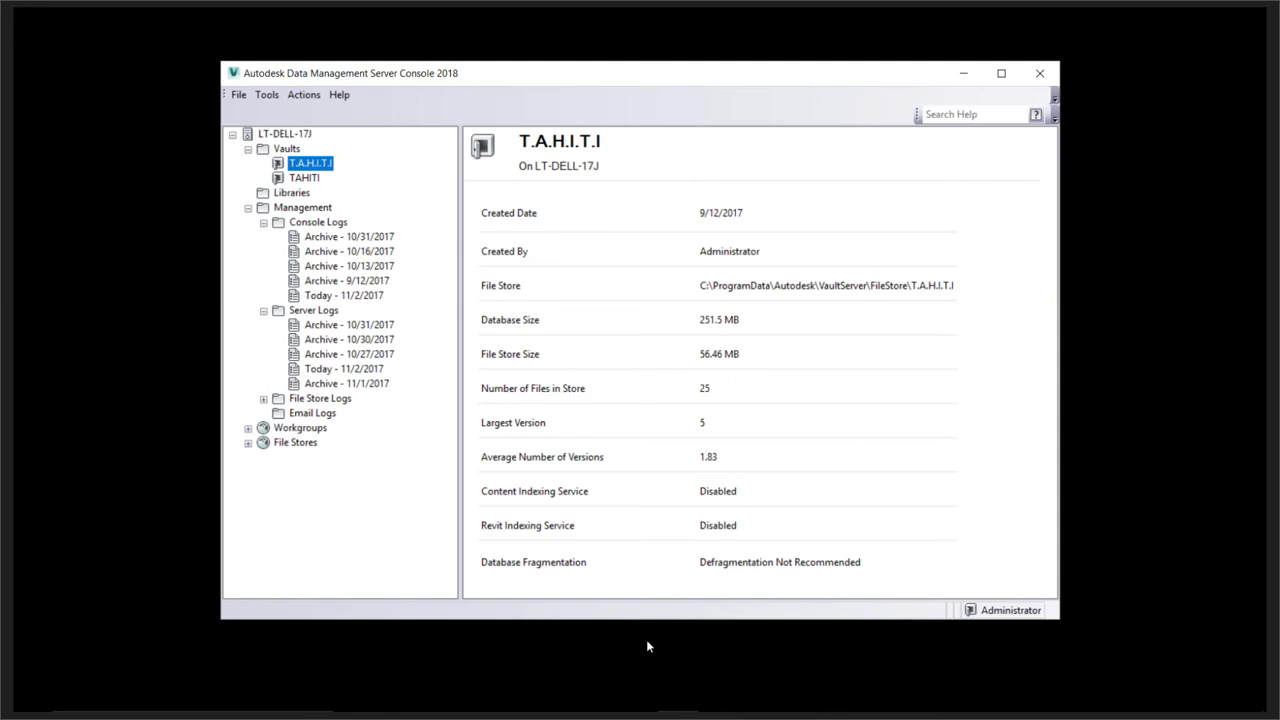
Search Windows for "sql" and switch to SQL Server Configuration Manager
left_click(781, 666)
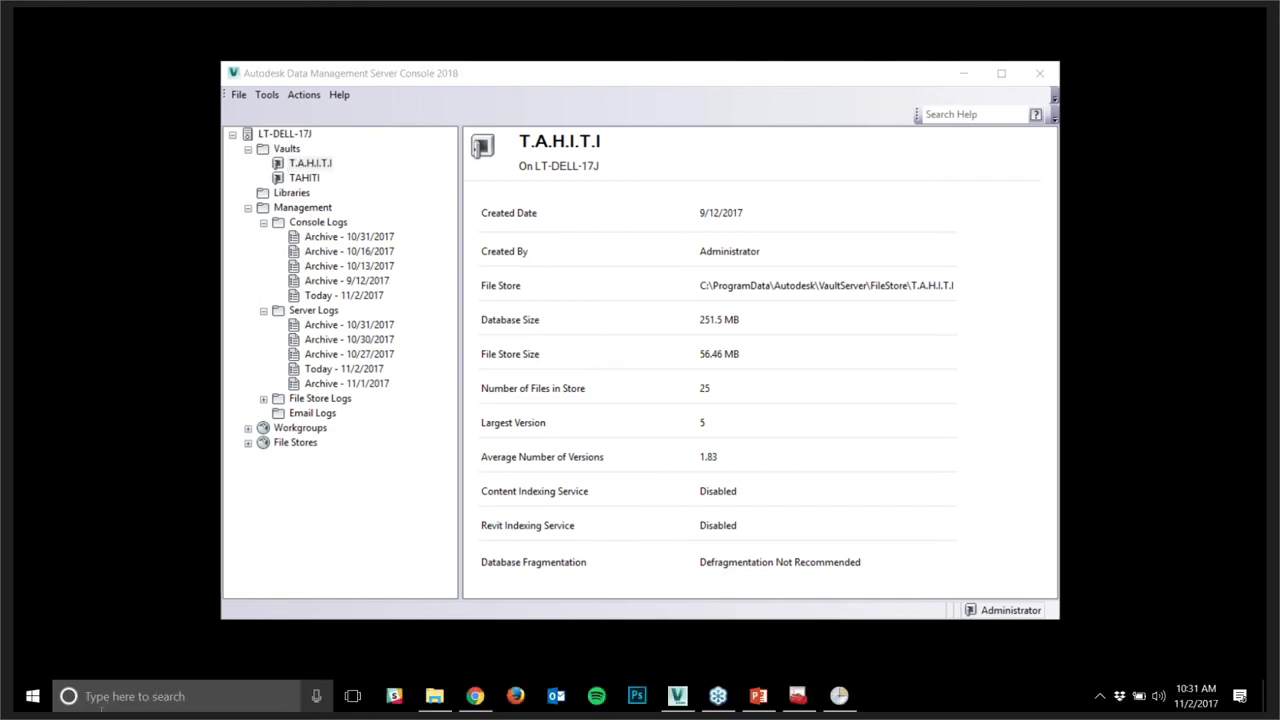
left_click(117, 705)
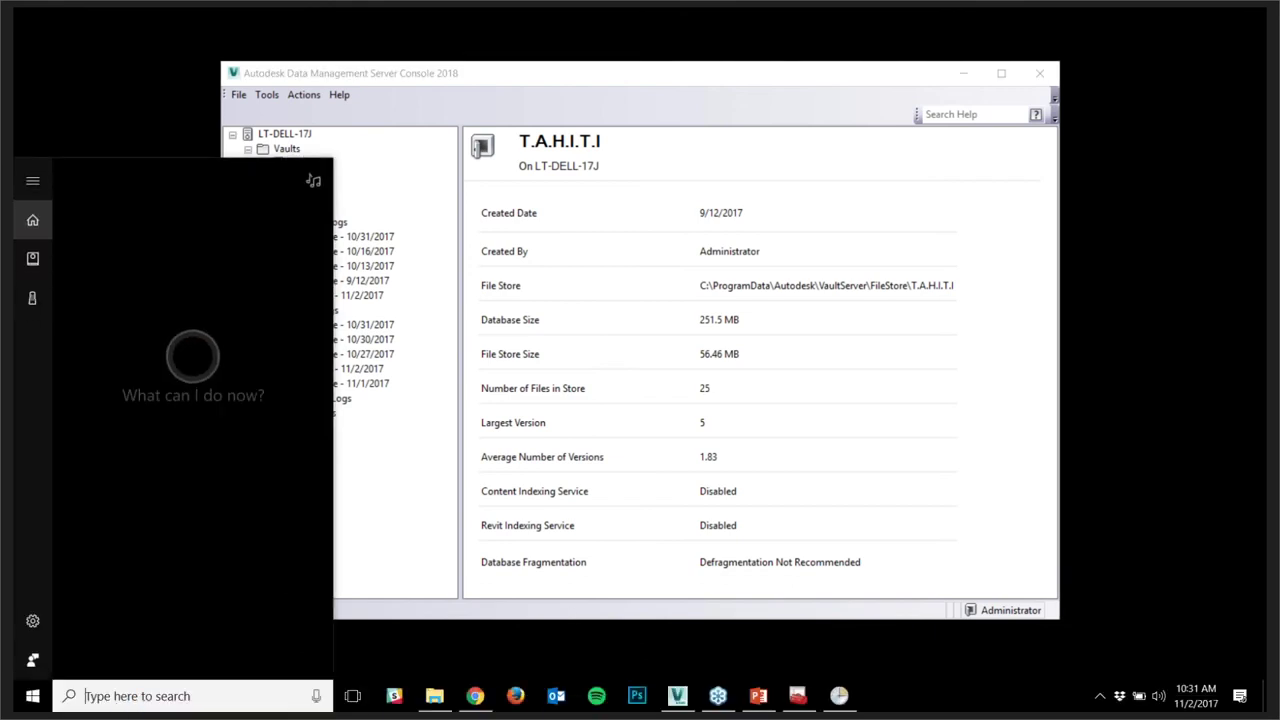
type(";")
key("BackSpace")
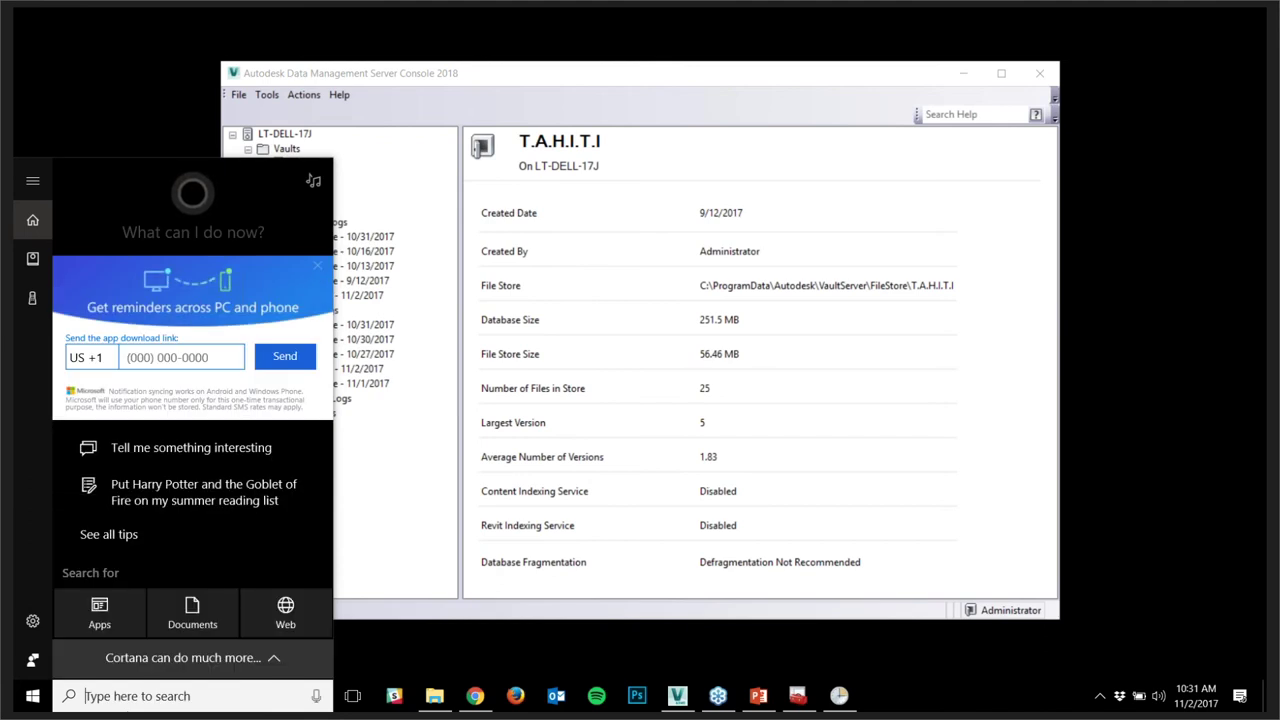
type("sql")
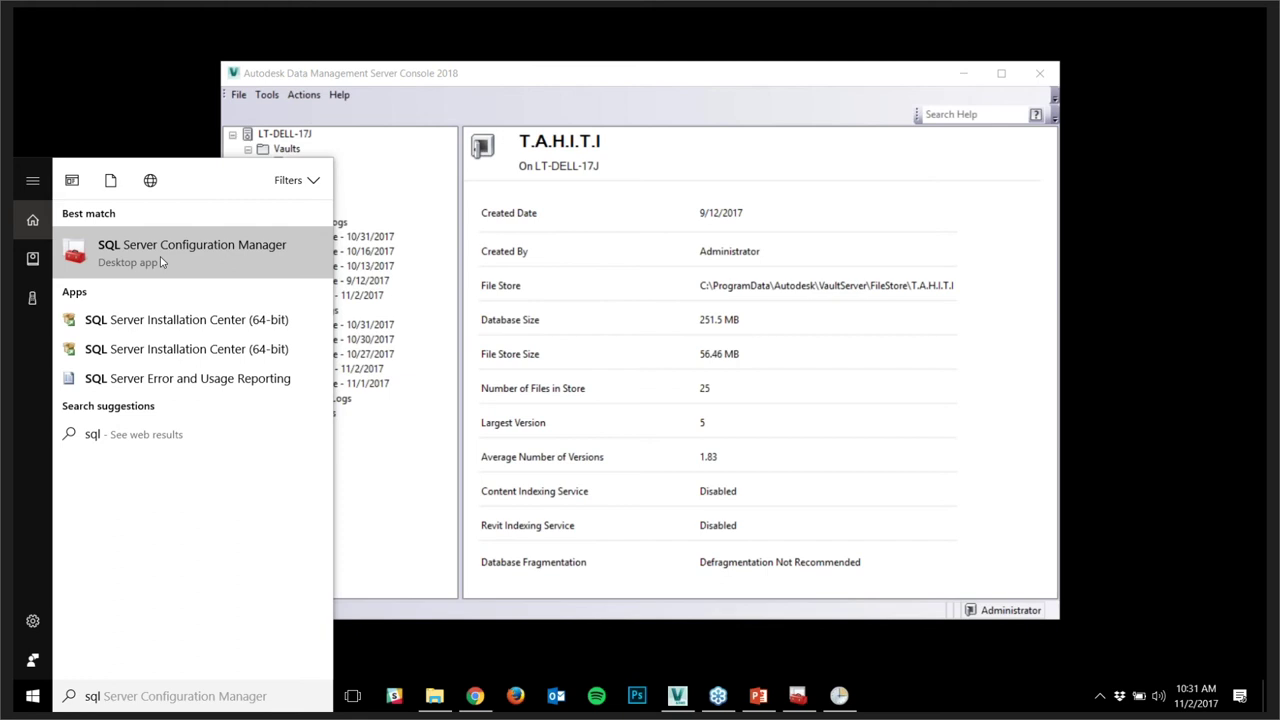
left_click(800, 700)
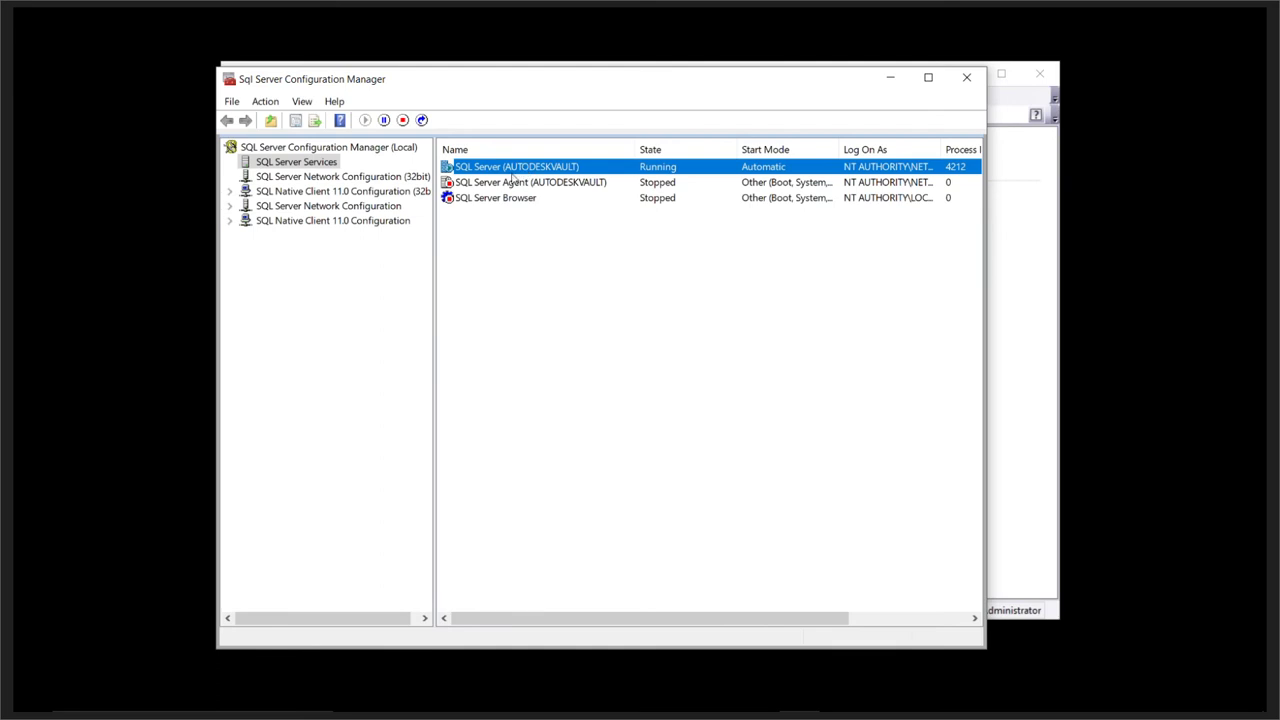
Open the properties of the SQL Server (AUTODESKVAULT) service and bring up the end of its advanced property list
left_click(591, 184)
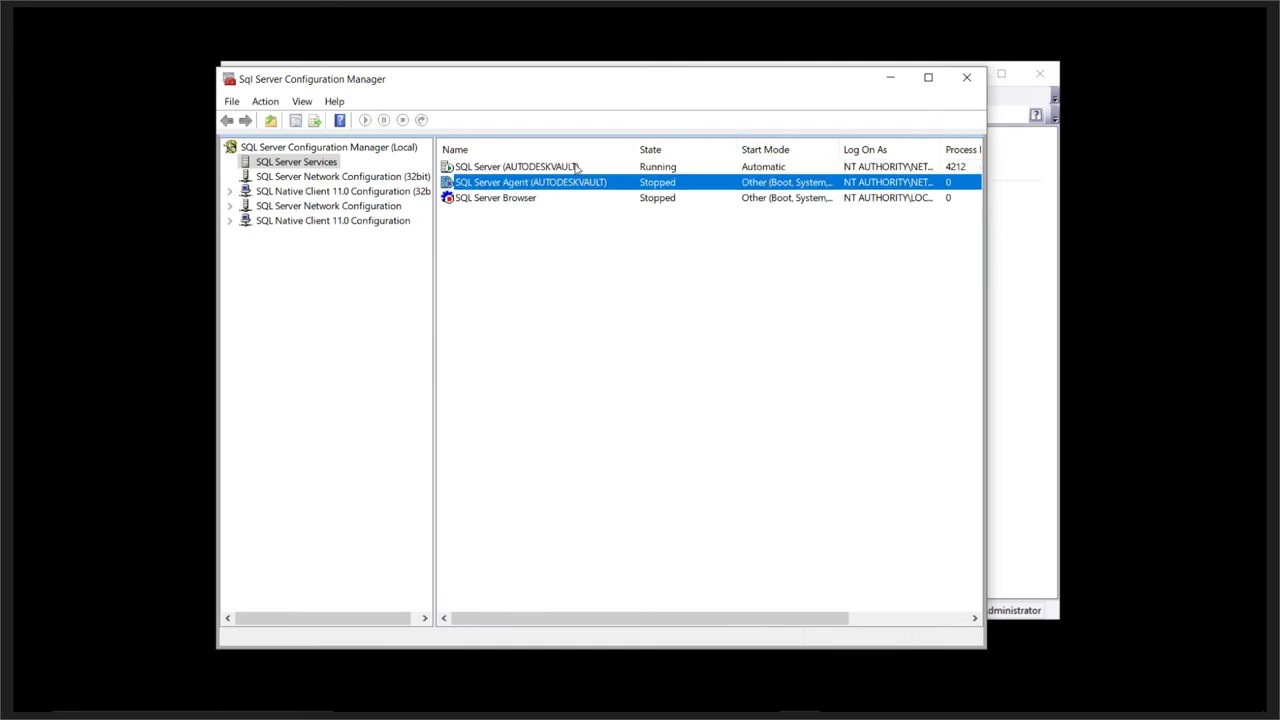
left_click(565, 173)
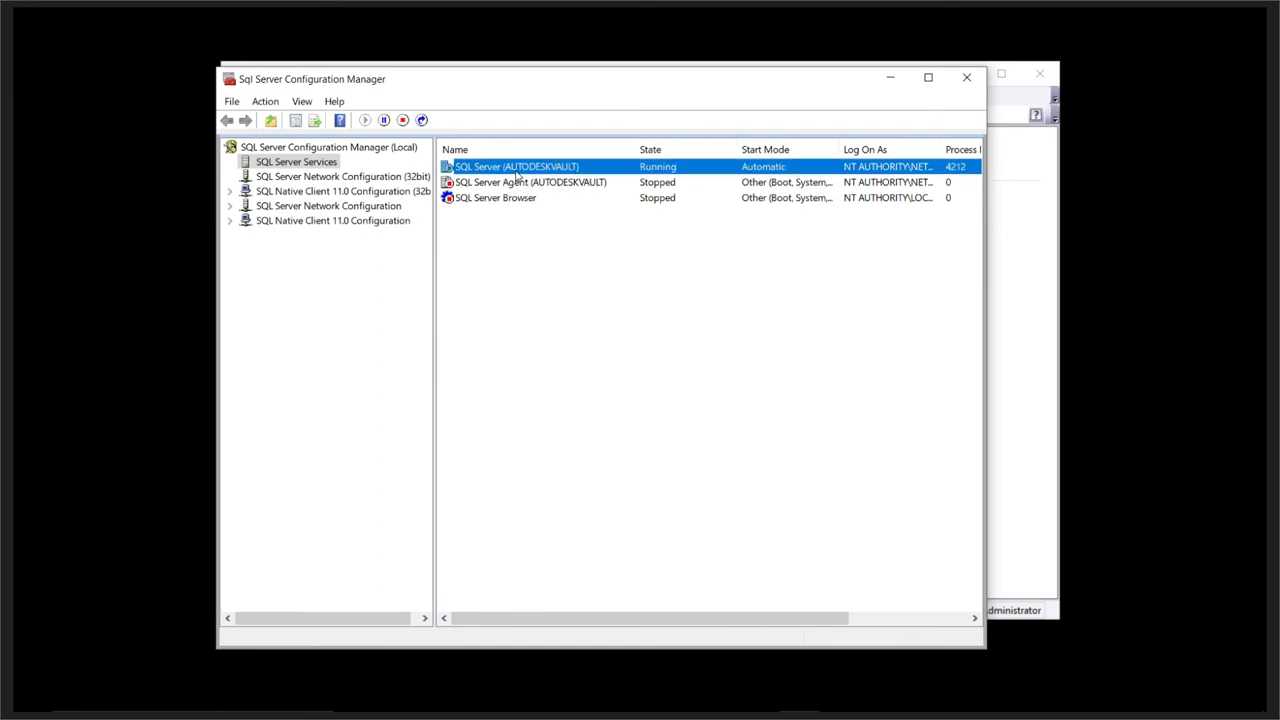
right_click(568, 166)
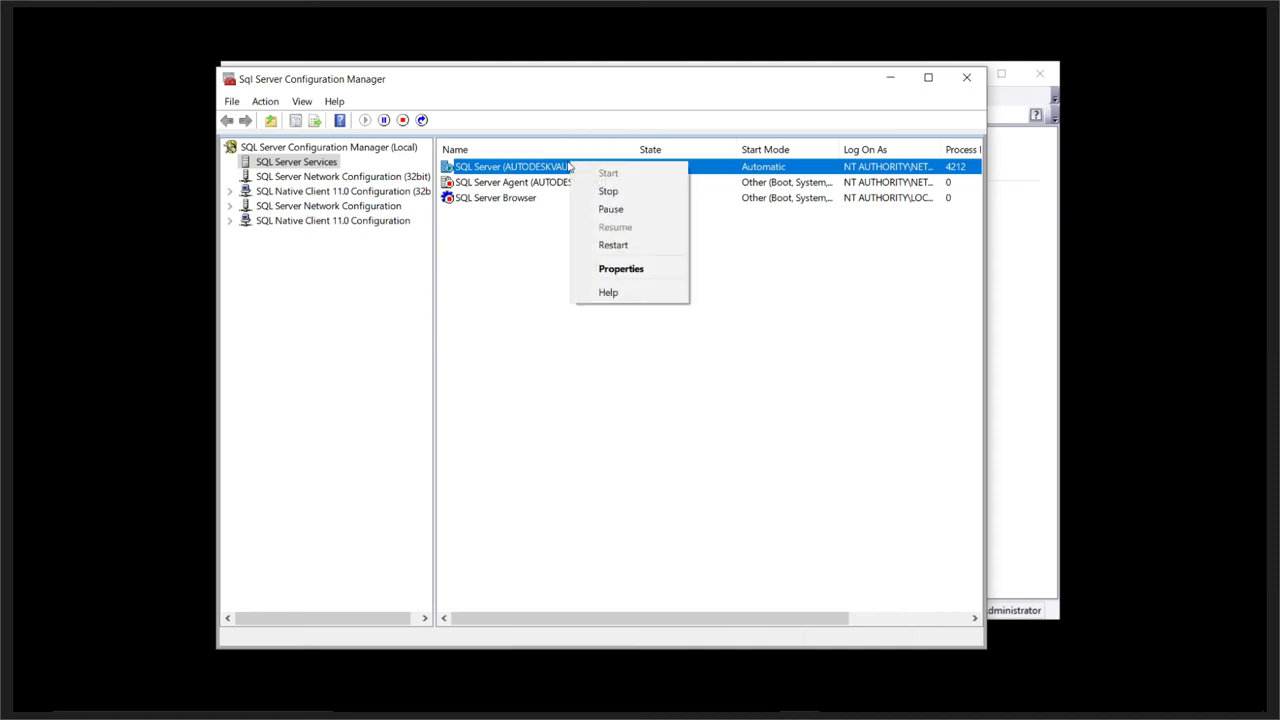
left_click(621, 269)
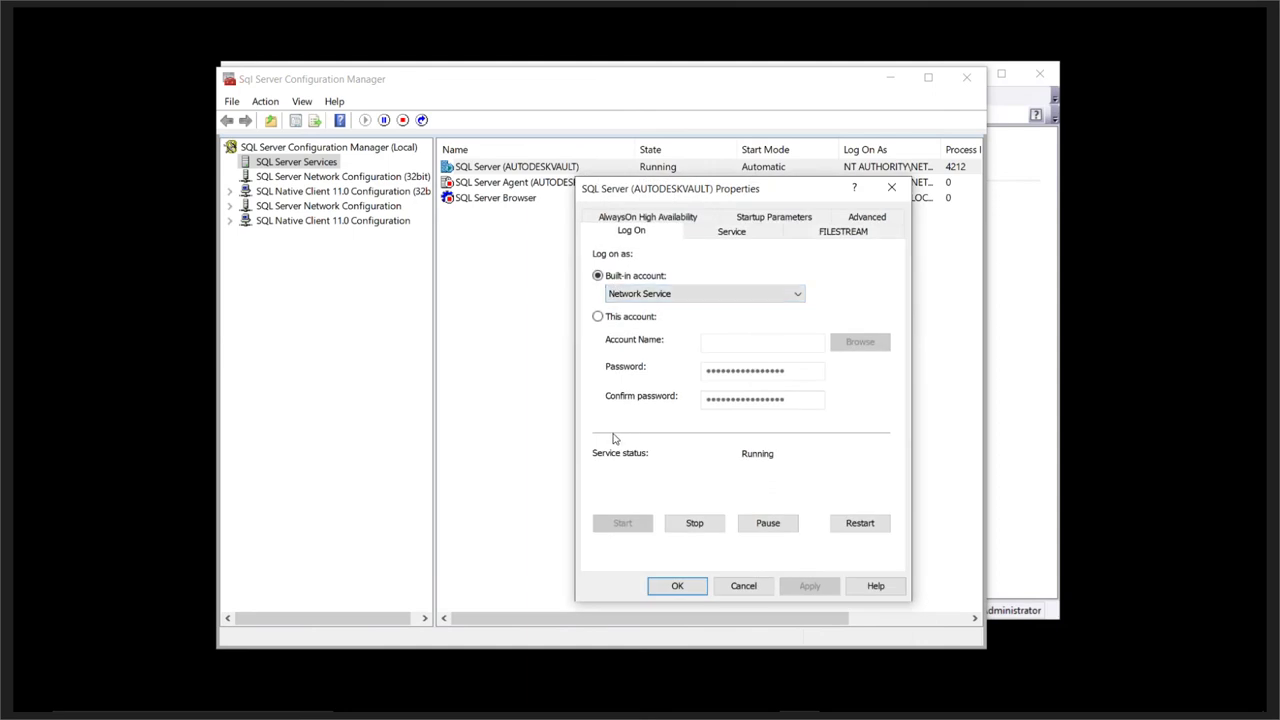
left_click(845, 220)
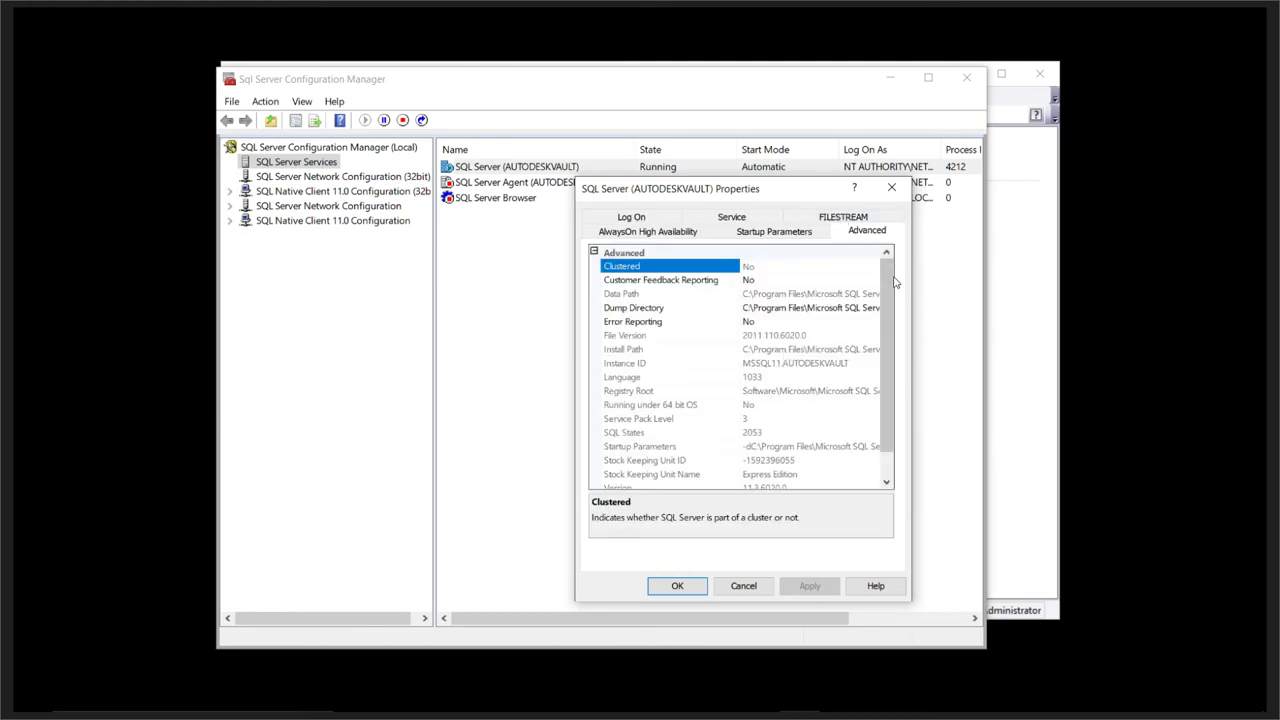
scroll(881, 330, "down", 1)
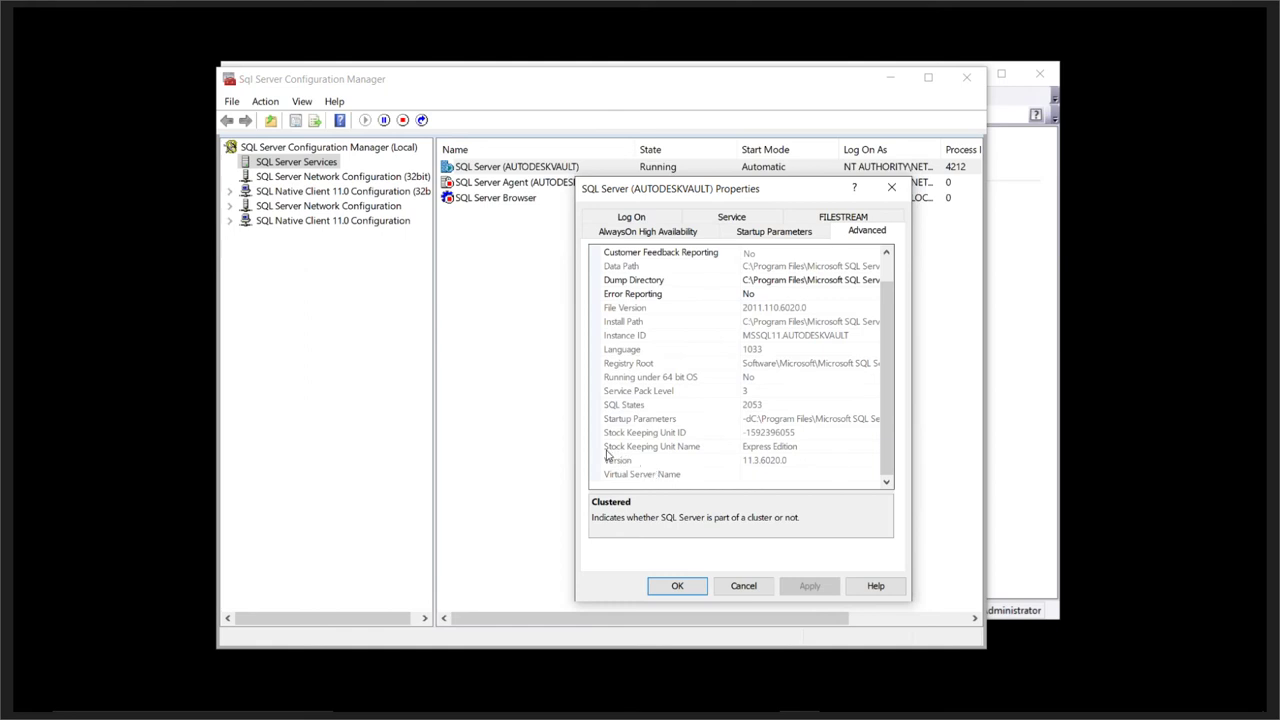
Check the SQL Server instance's Stock Keeping Unit Name and Version properties, highlighting each value
left_click(642, 452)
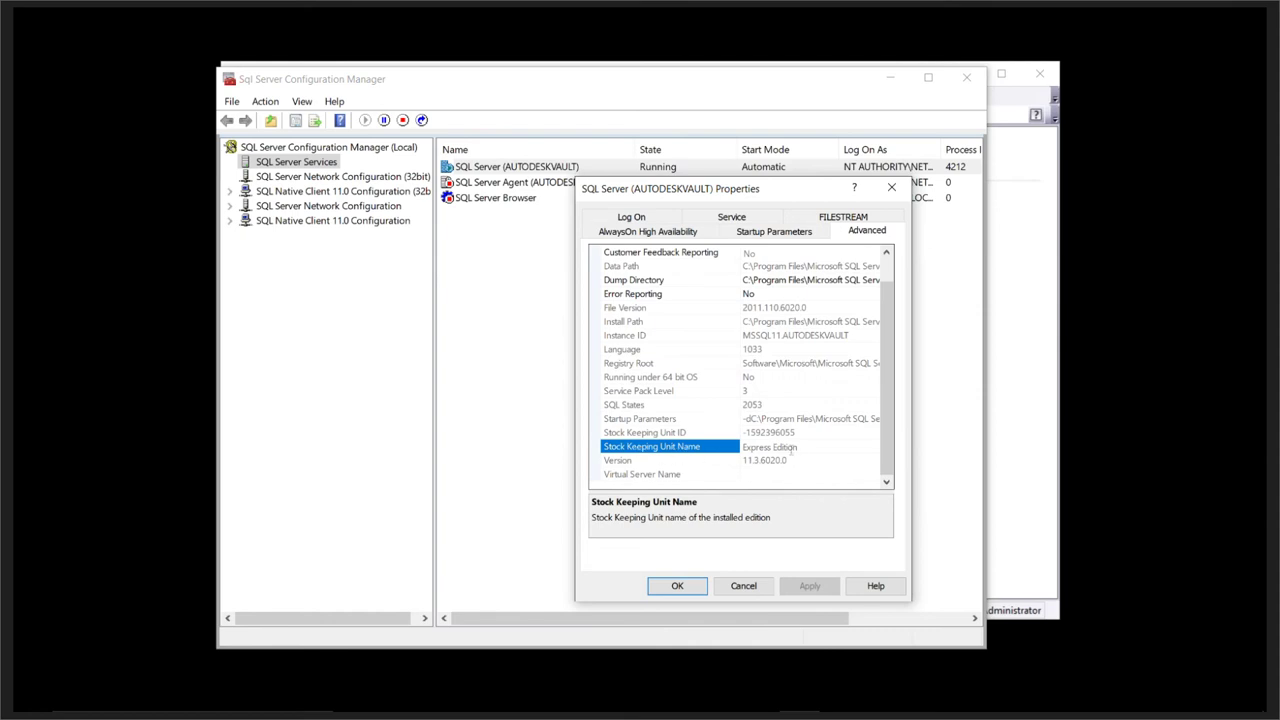
left_click_drag(800, 452, 731, 455)
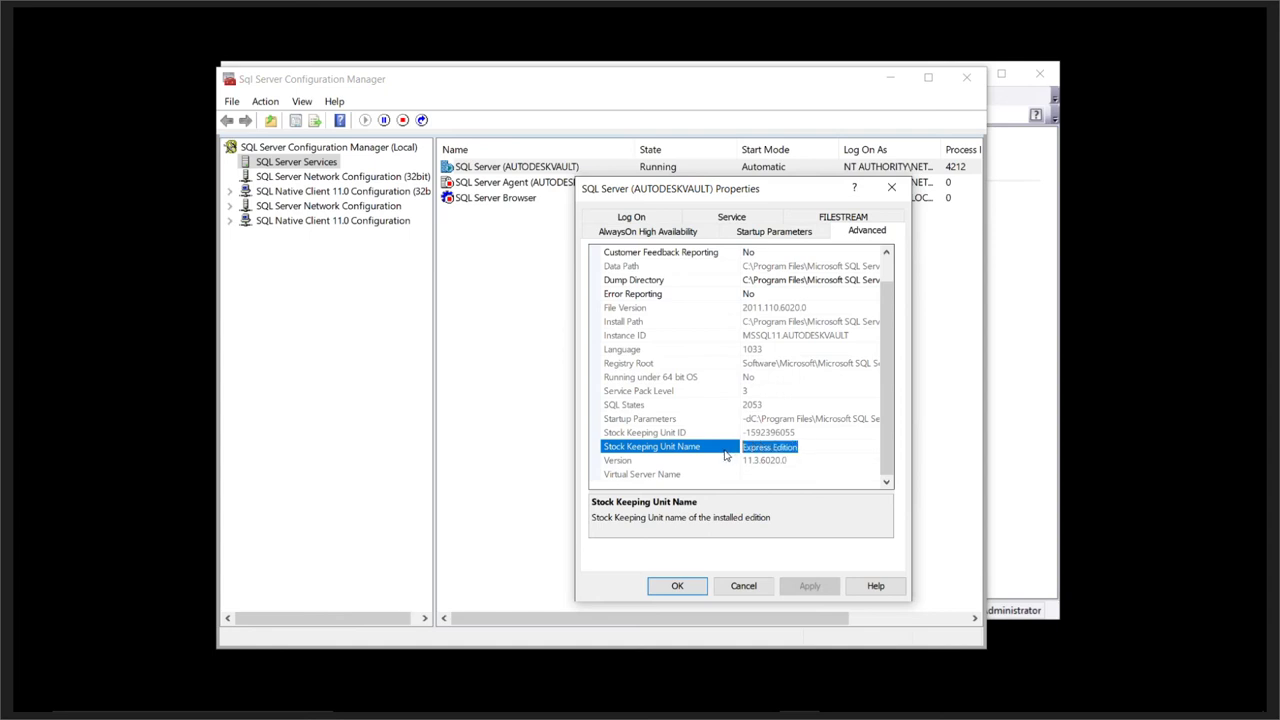
left_click(702, 462)
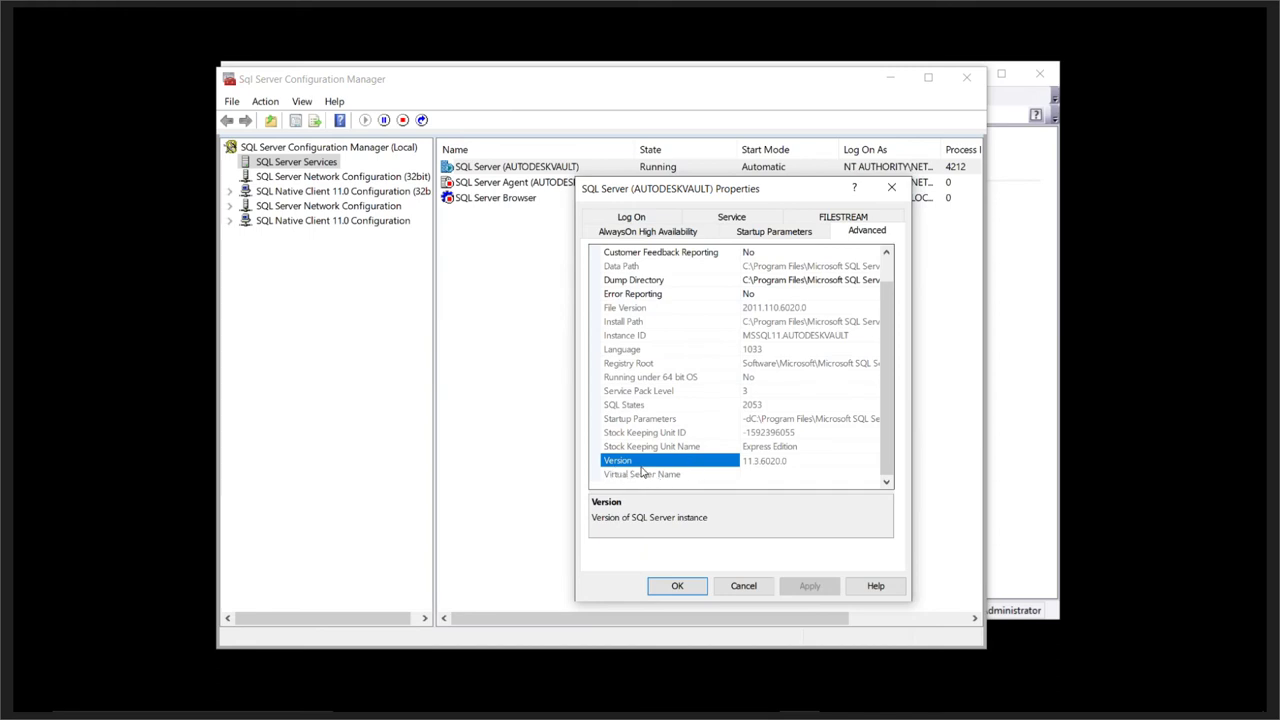
left_click(765, 461)
key("ctrl+a")
left_click(828, 461)
left_click_drag(815, 462, 742, 467)
Switch to Chrome and reopen the SQL Server build numbers page from the Google results, showing its summary table
mouse_move(386, 704)
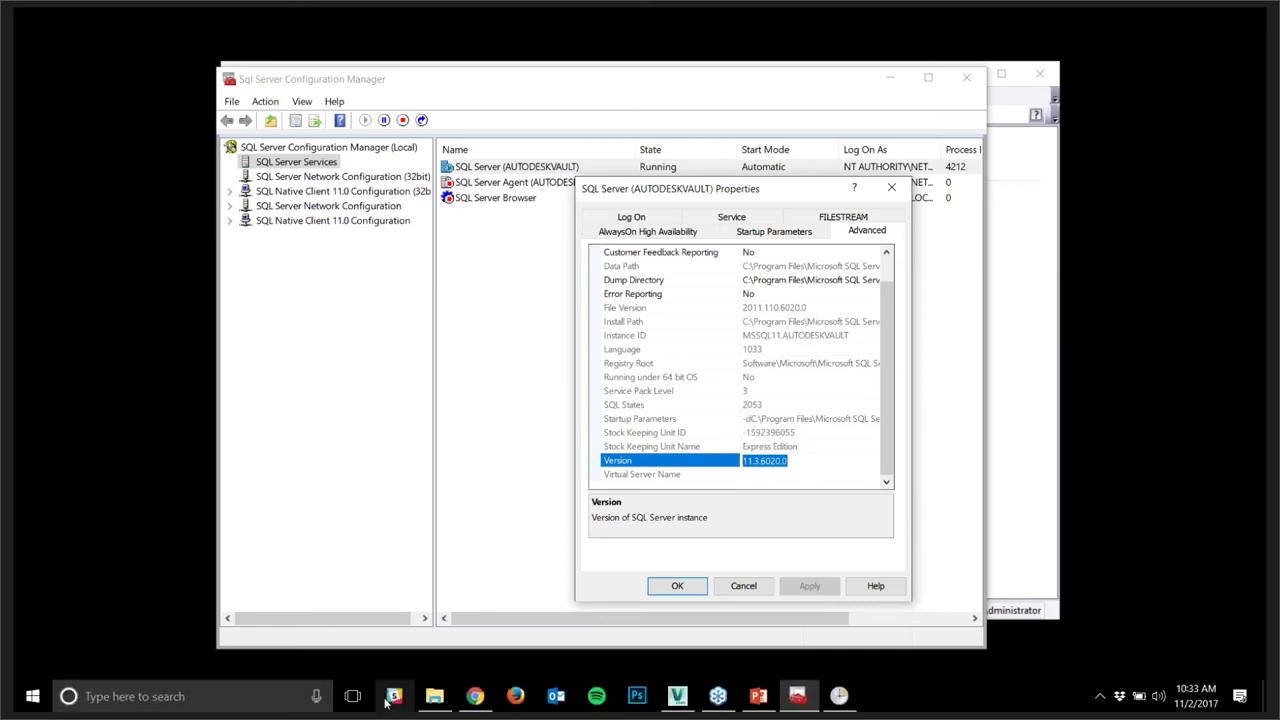
left_click(475, 625)
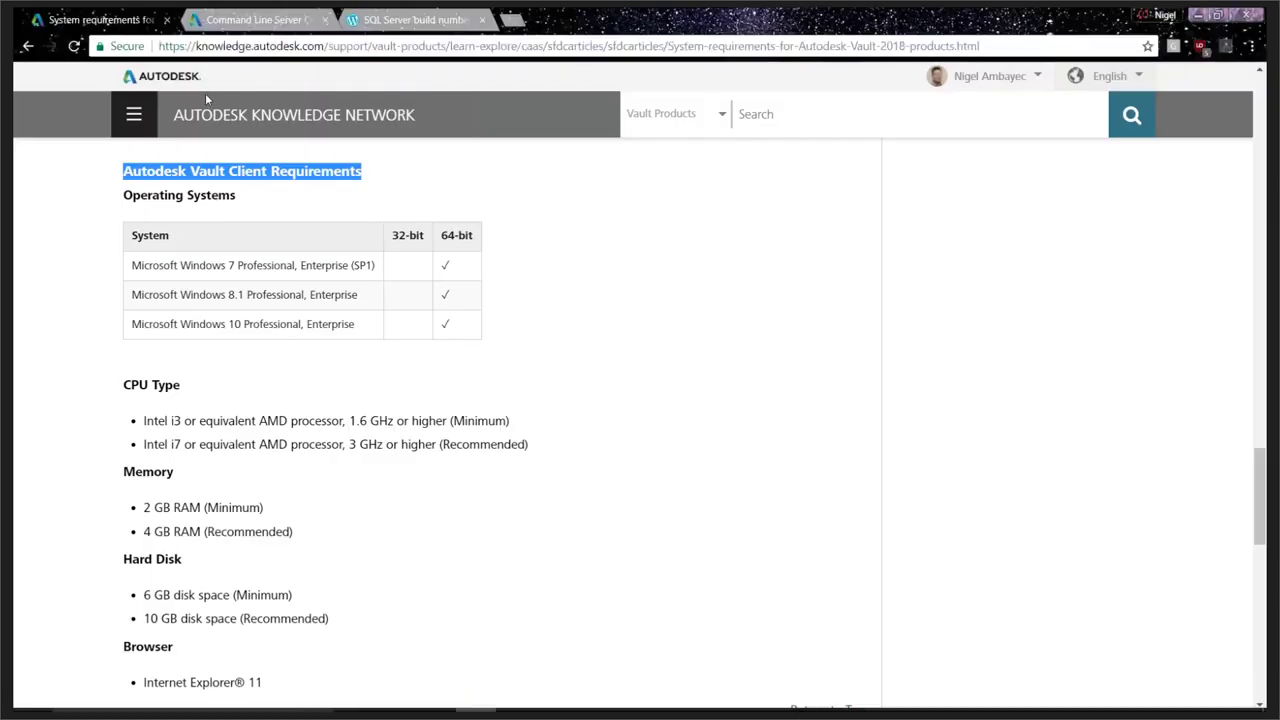
left_click(414, 19)
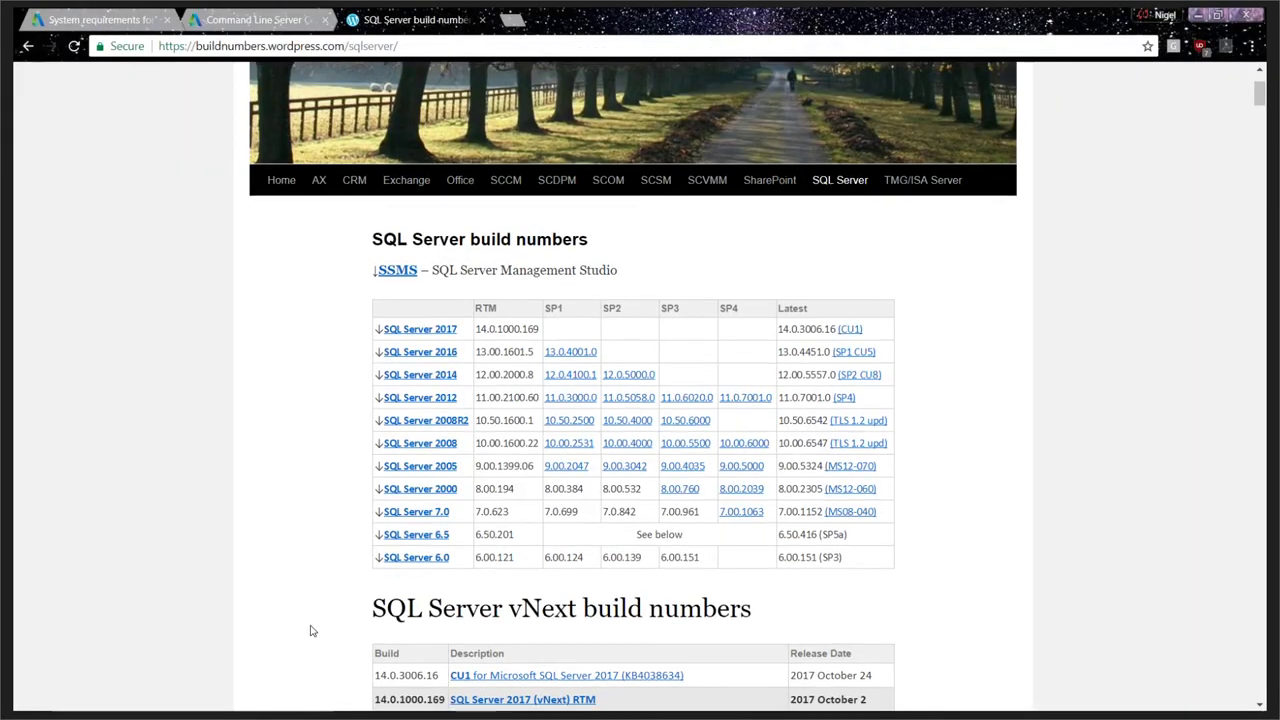
key("alt+Left")
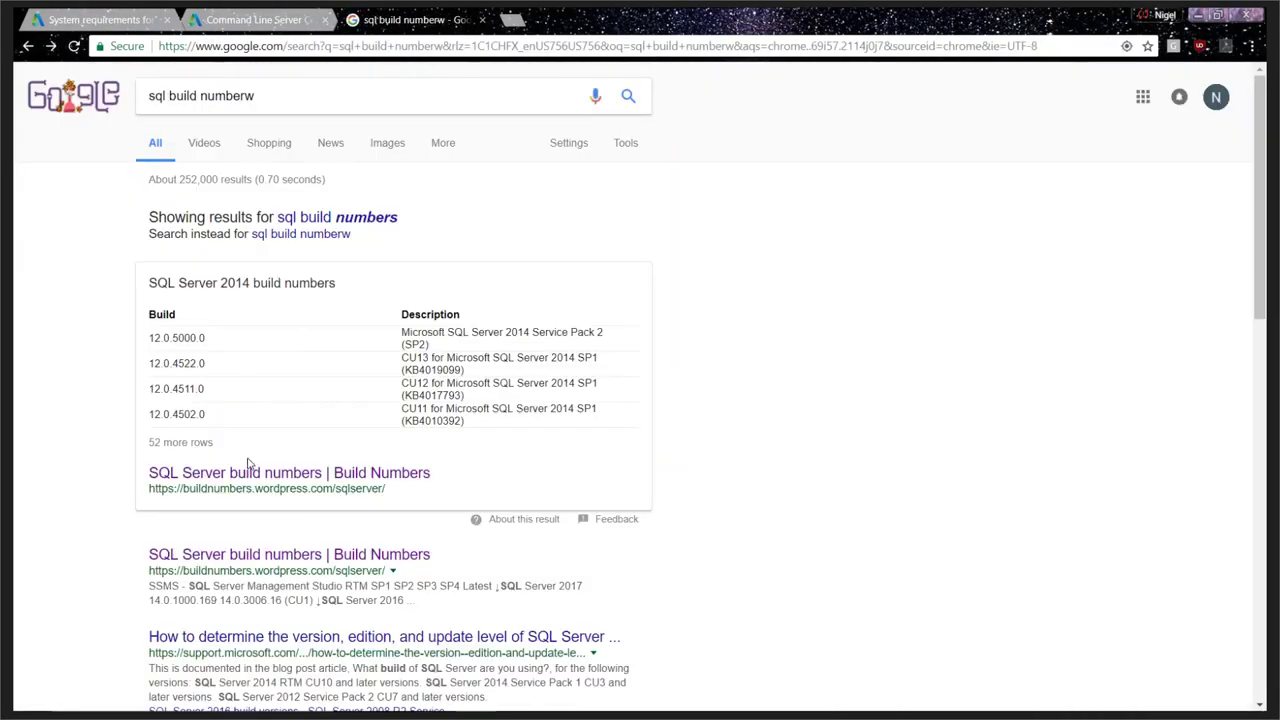
left_click(248, 477)
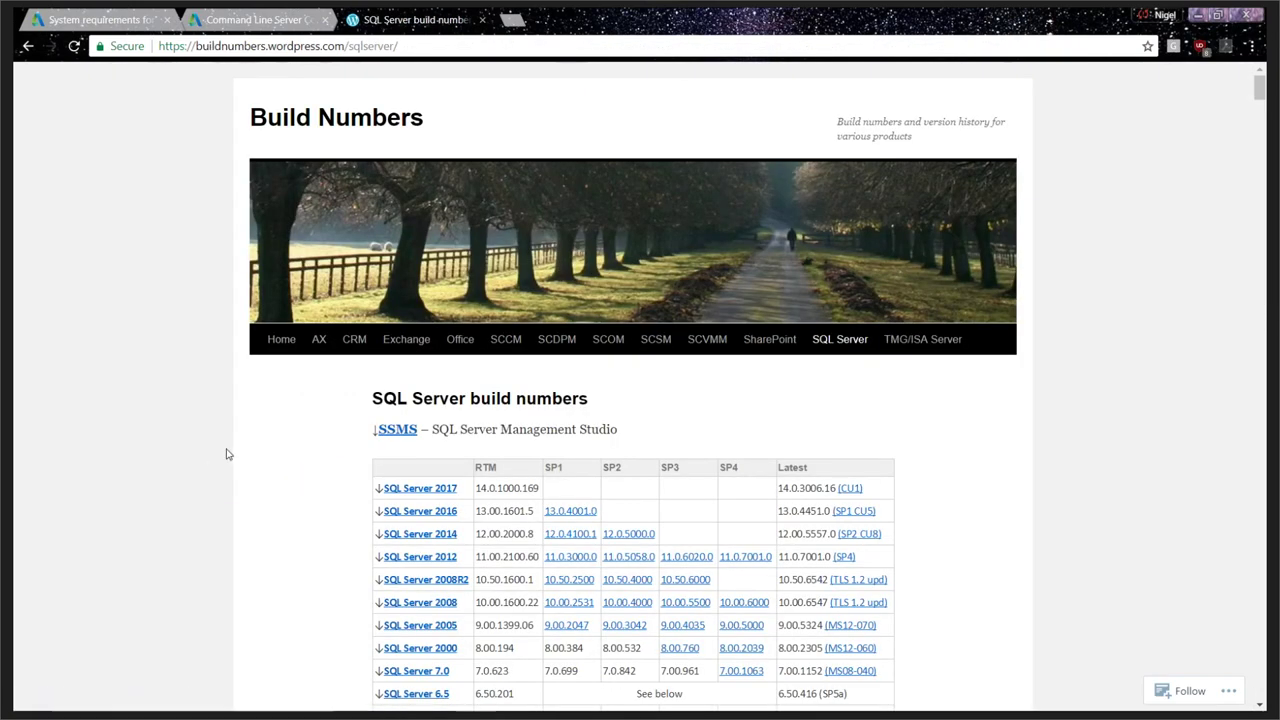
scroll(229, 451, "down", 1)
scroll(227, 454, "down", 2)
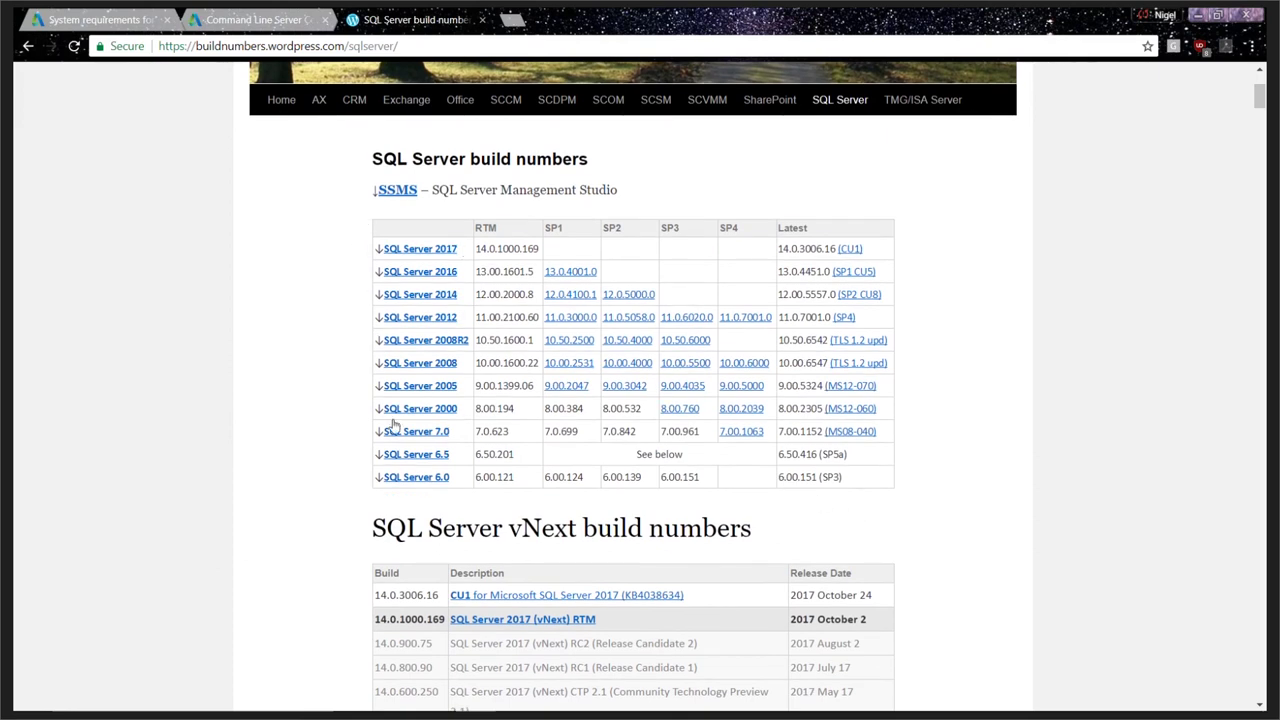
Highlight the SQL Server 2012 RTM build number in the summary table and look through the detailed build lists below
double_click(480, 318)
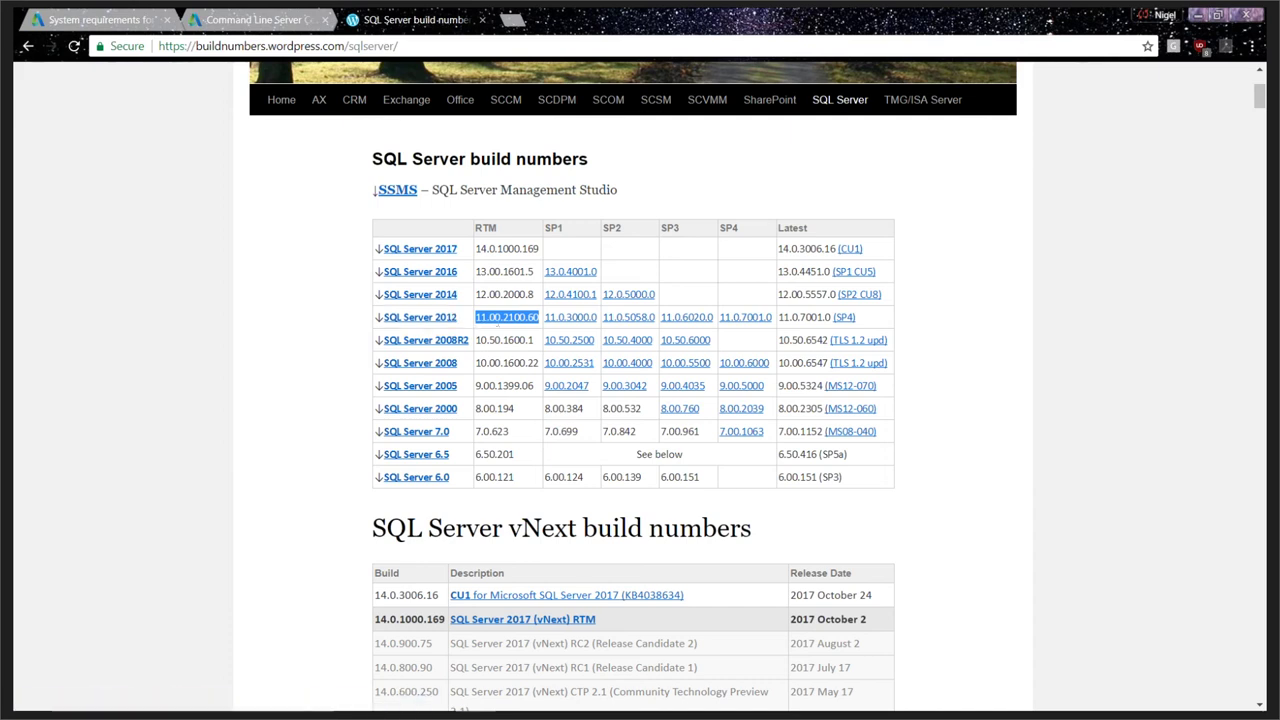
left_click(518, 318)
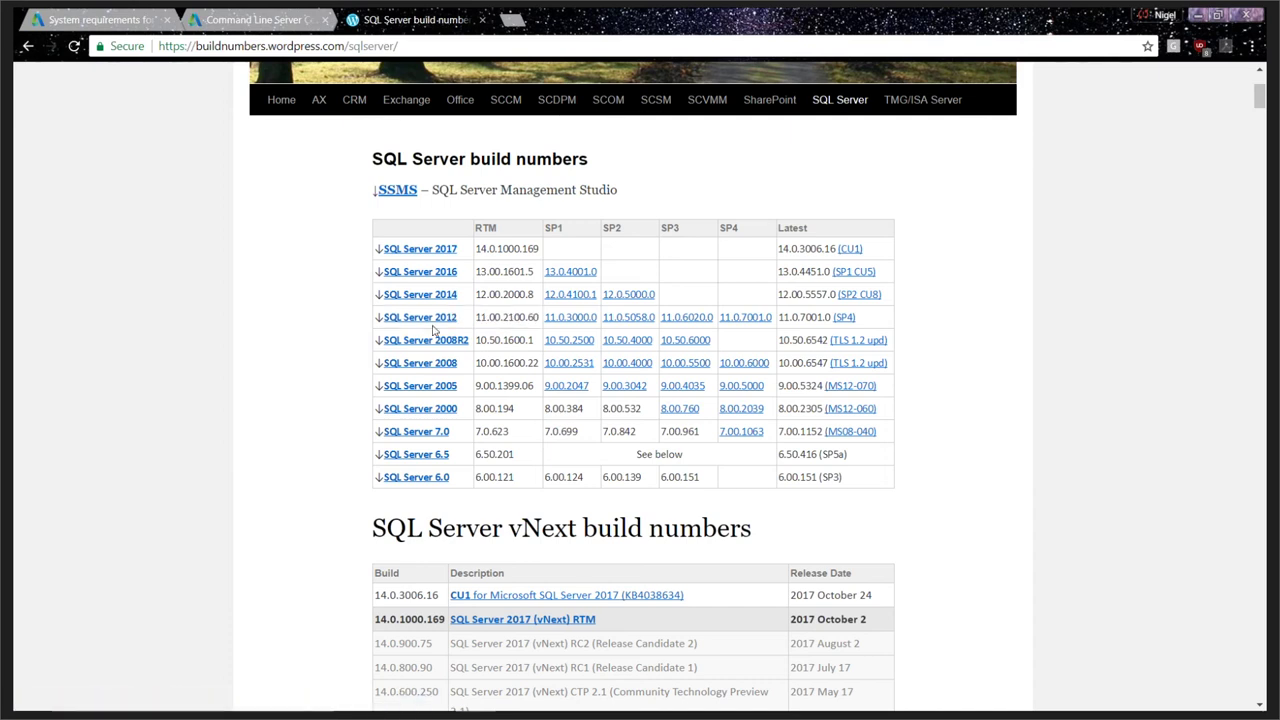
double_click(480, 317)
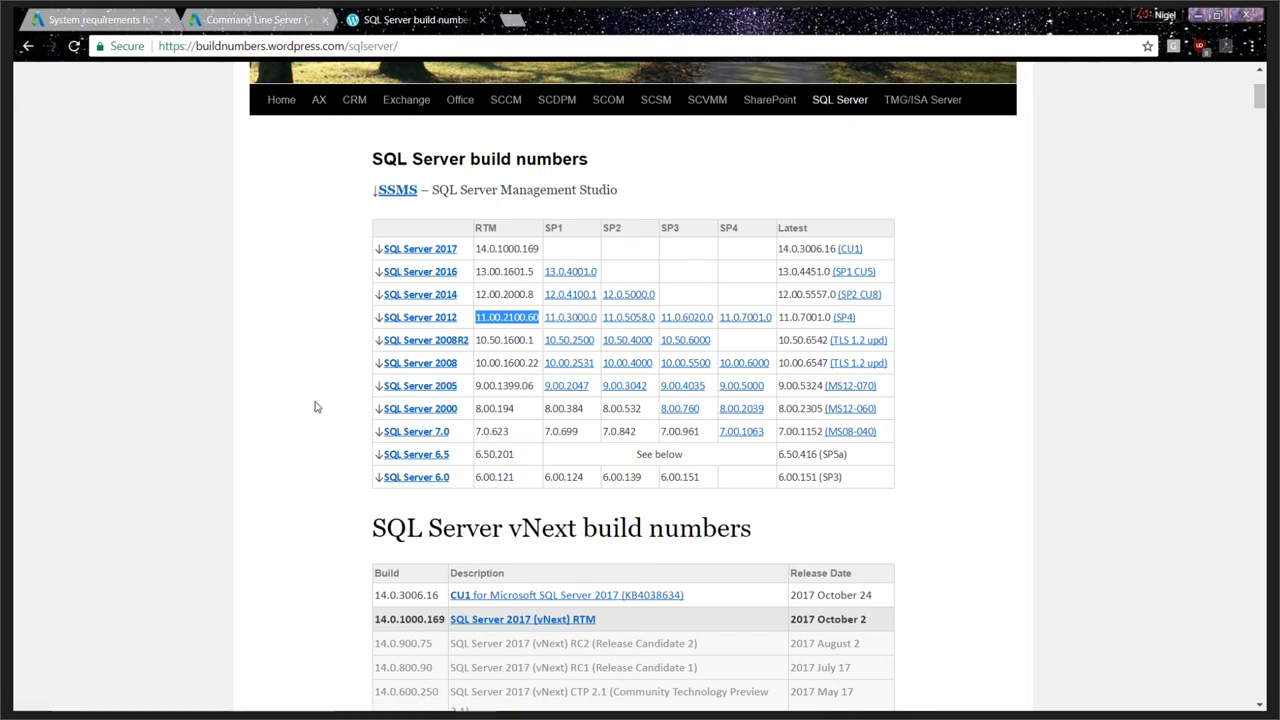
scroll(316, 407, "down", 5)
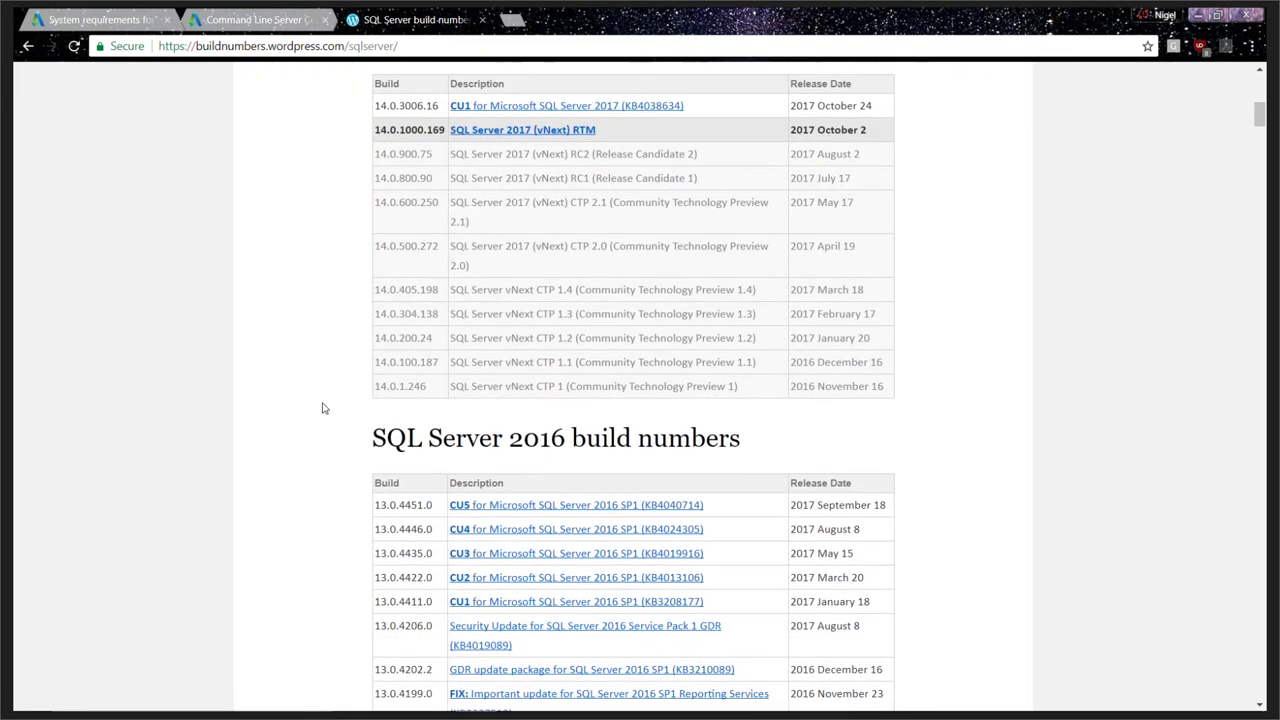
scroll(340, 409, "up", 4)
Go back to the Google results and open the Microsoft SQL Server Version List page
key("alt+Left")
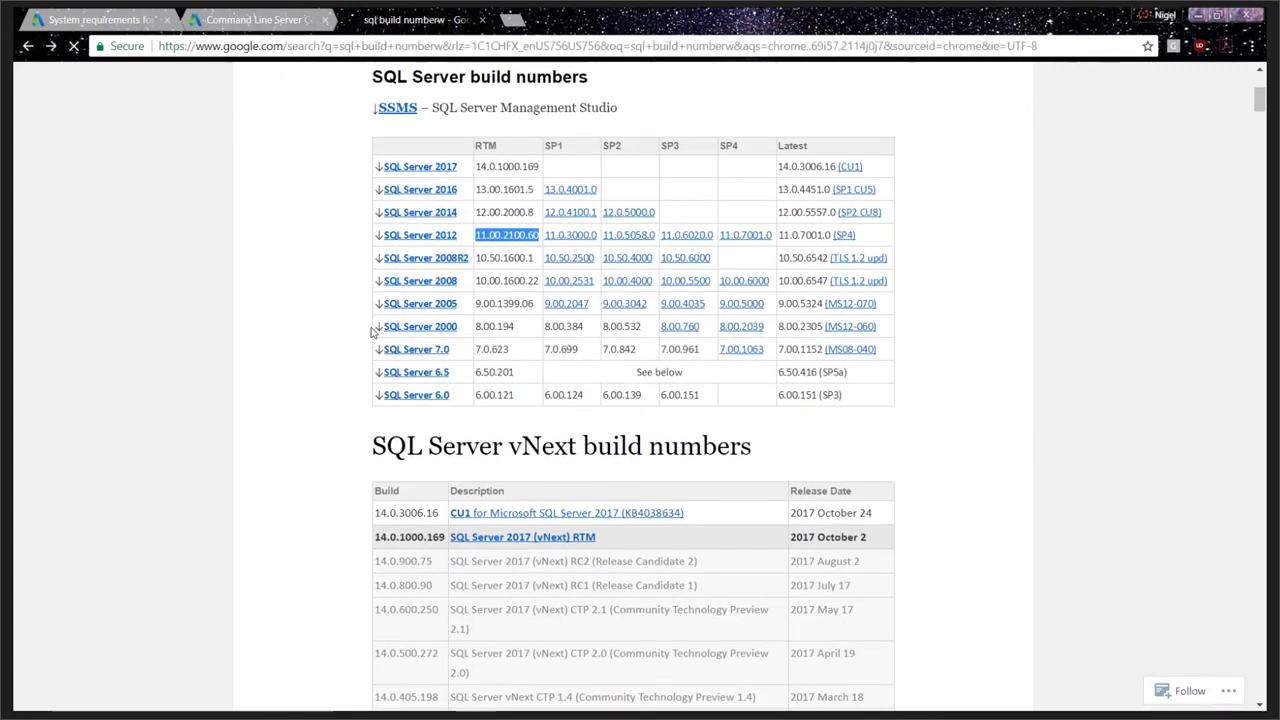
scroll(294, 606, "down", 3)
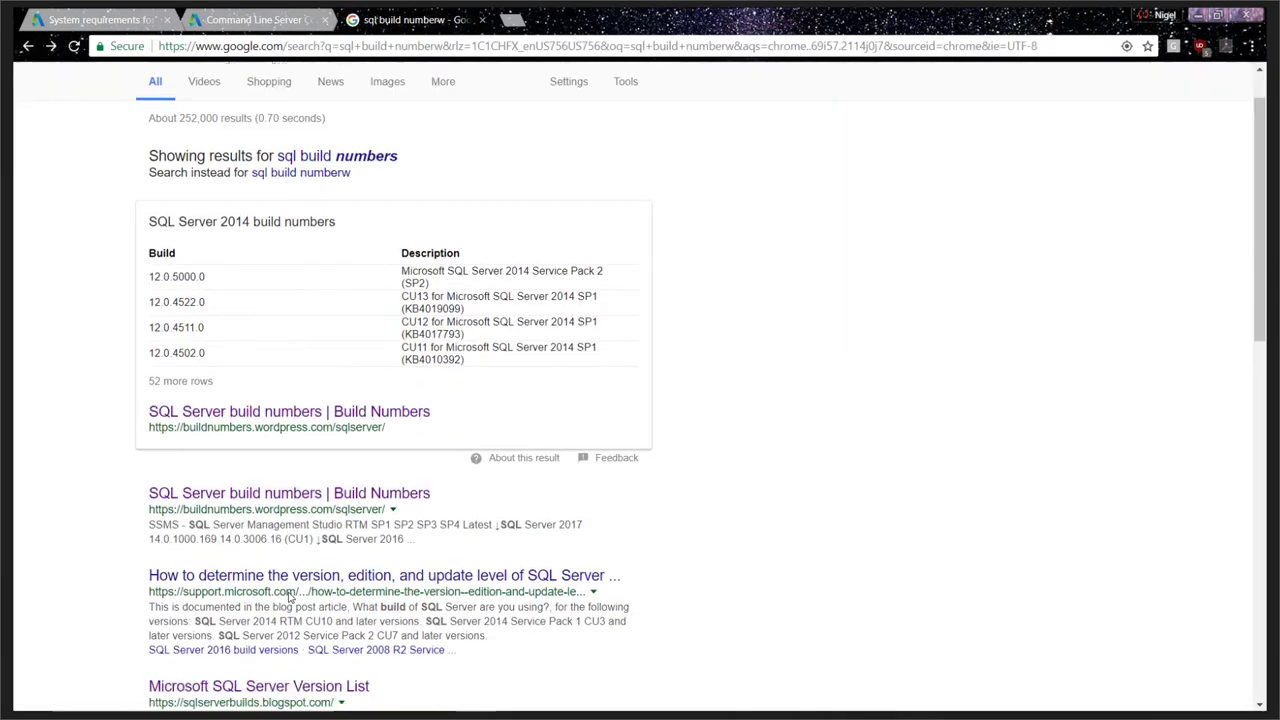
left_click(220, 513)
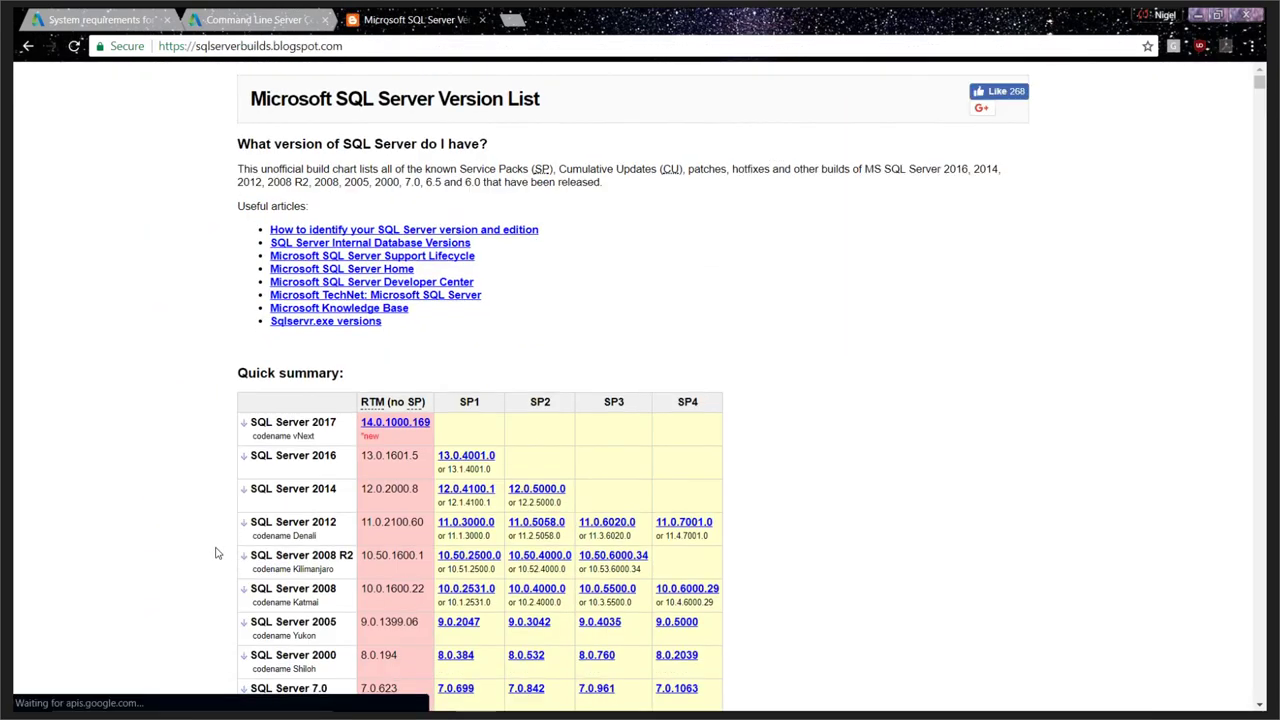
Highlight the SQL Server 2016 SP1 builds and the SQL Server 2012 SP3 builds in the Quick summary table
scroll(215, 552, "down", 2)
scroll(213, 551, "down", 1)
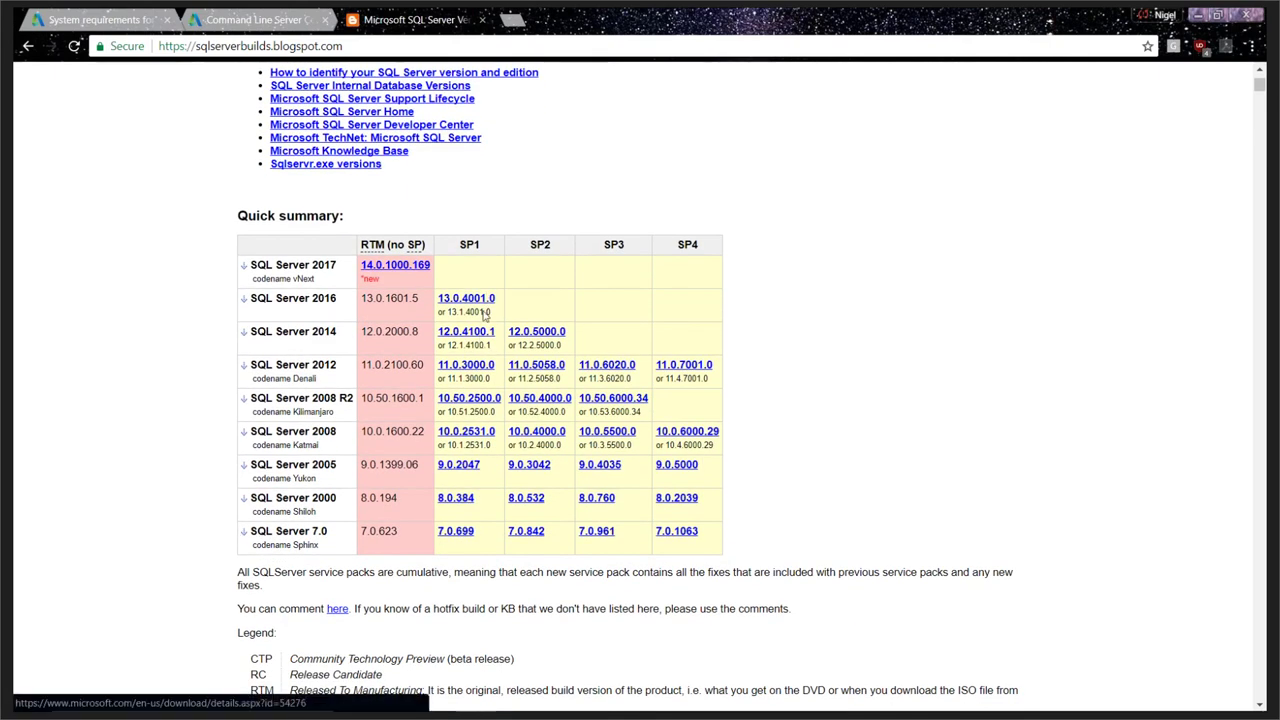
left_click_drag(440, 298, 486, 318)
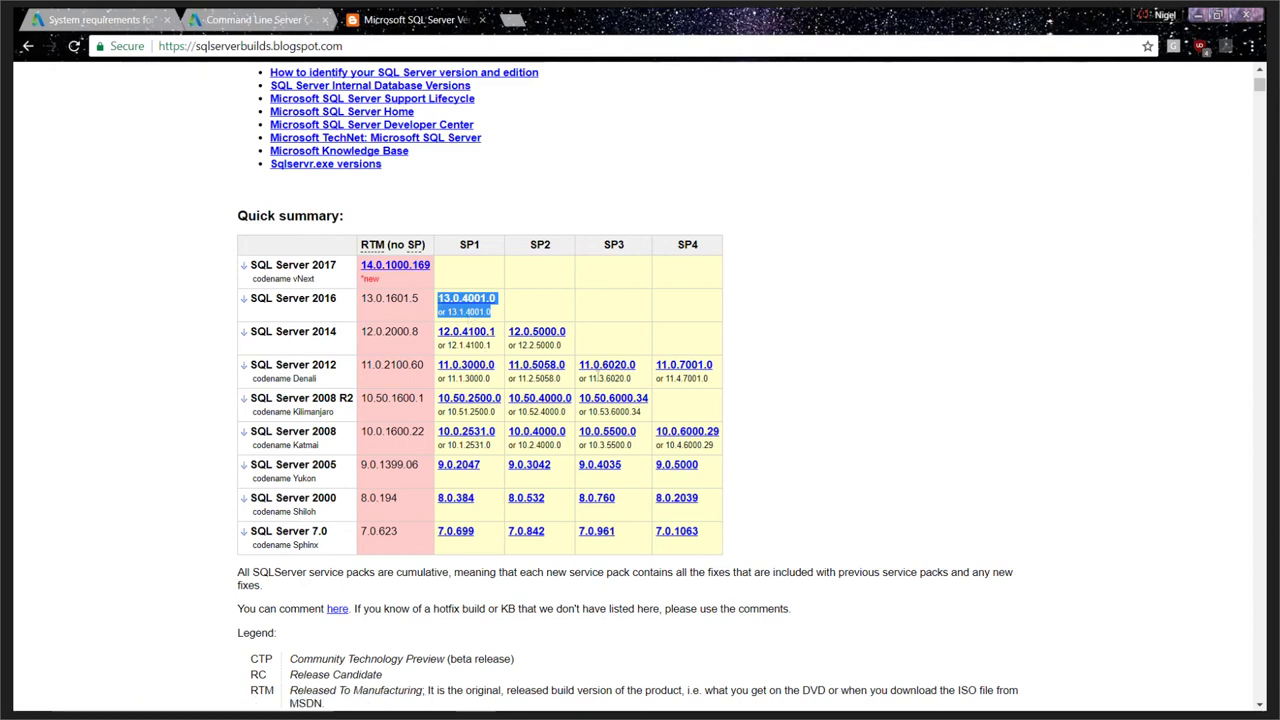
left_click_drag(632, 380, 578, 366)
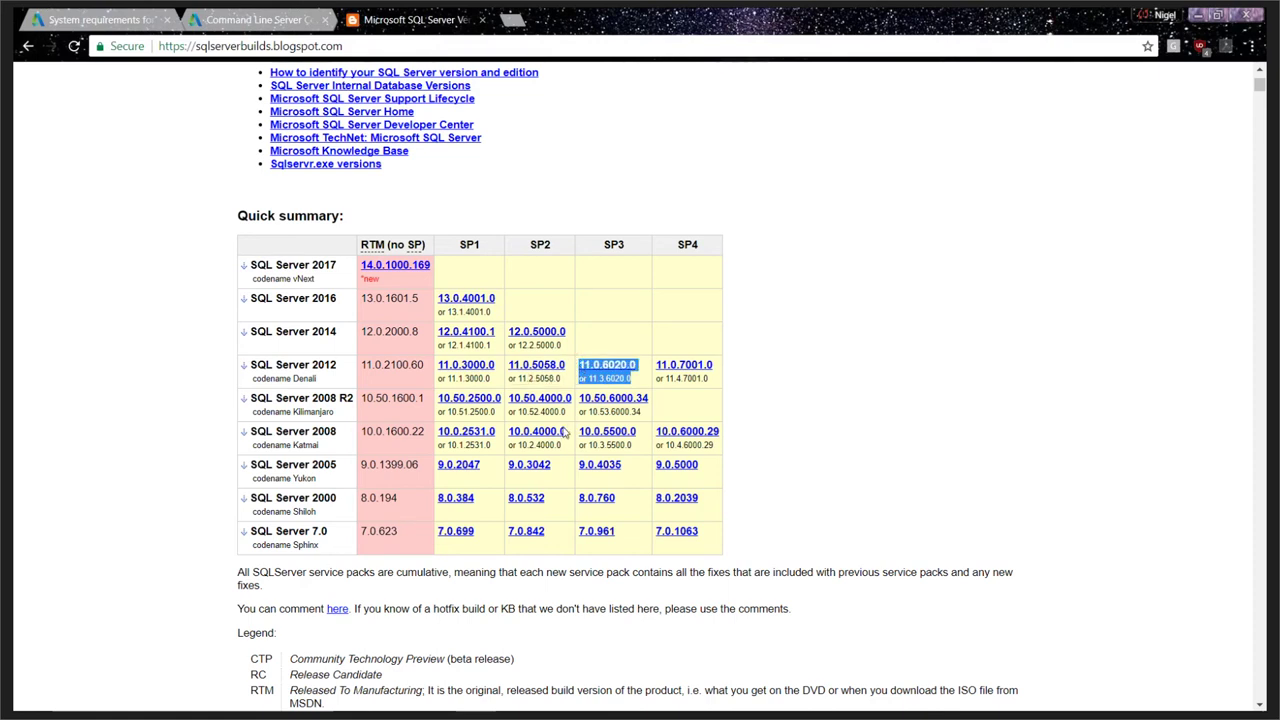